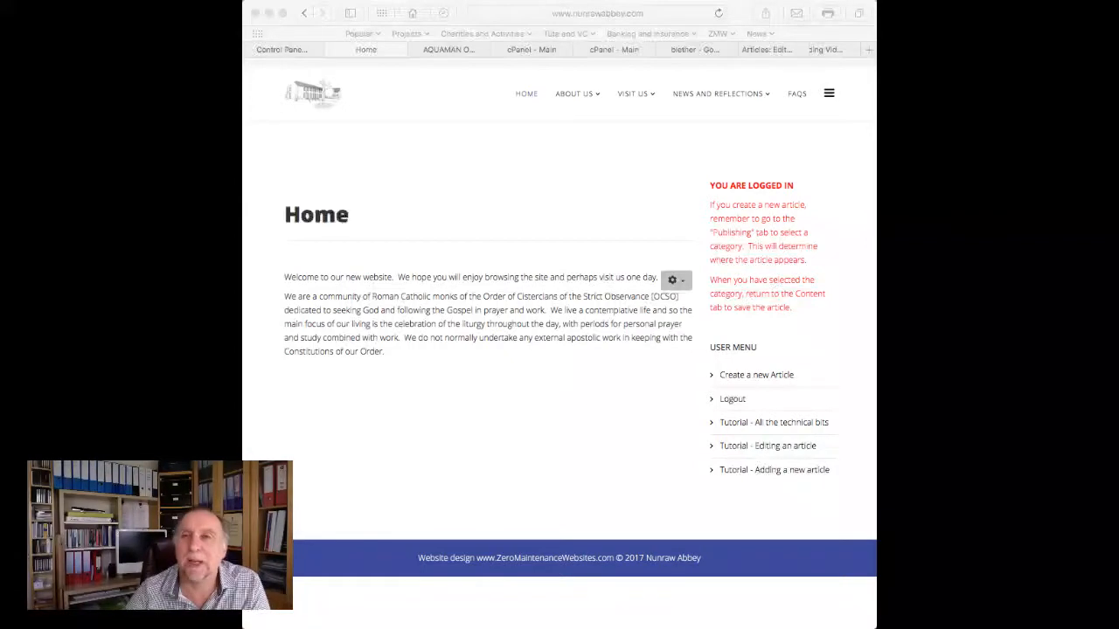
Step: Switch to the site's administrator control panel and look over the lists of articles and users
click(305, 50)
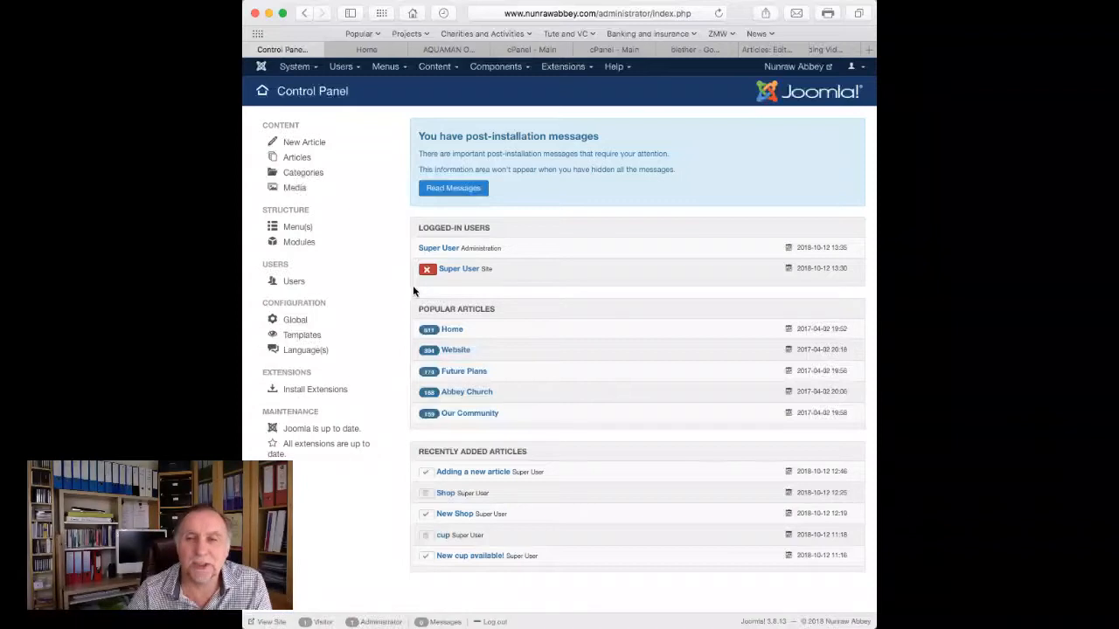
click(293, 158)
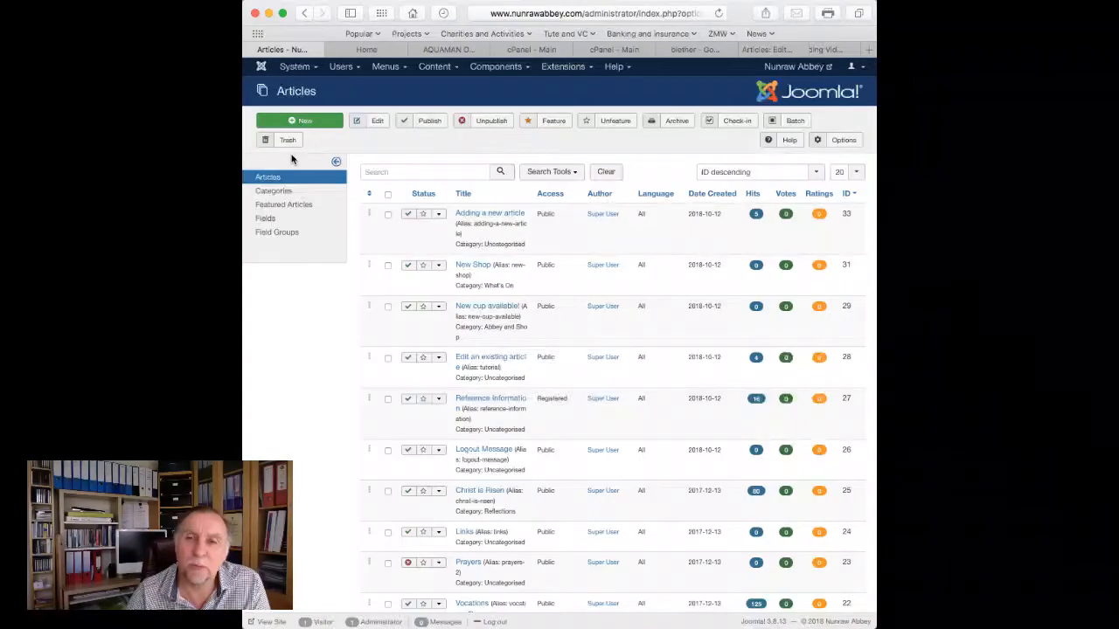
click(261, 67)
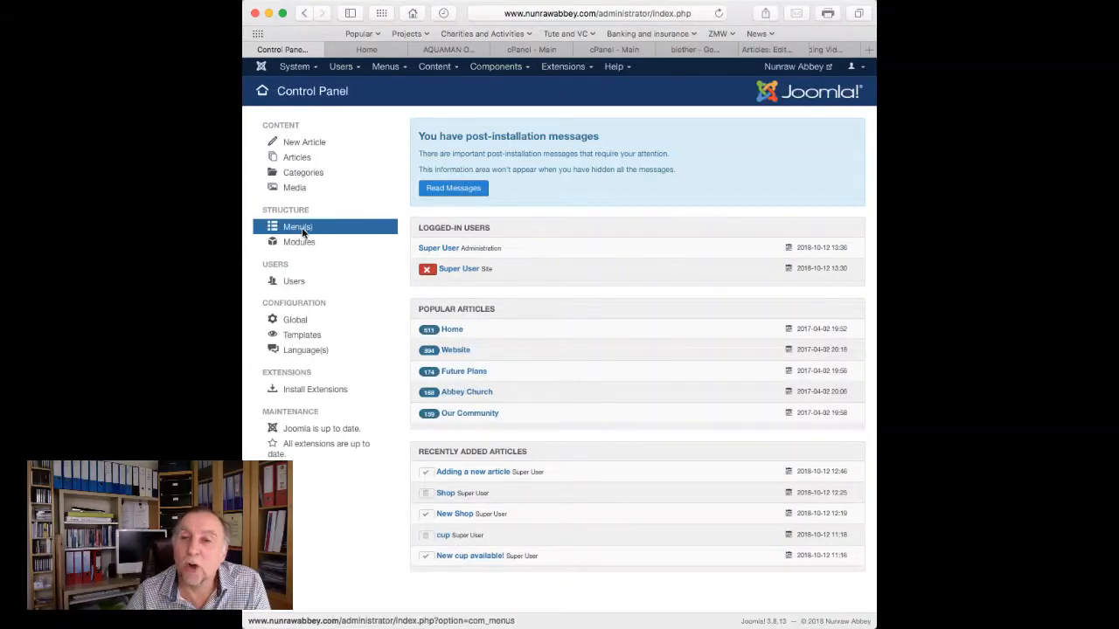
click(296, 282)
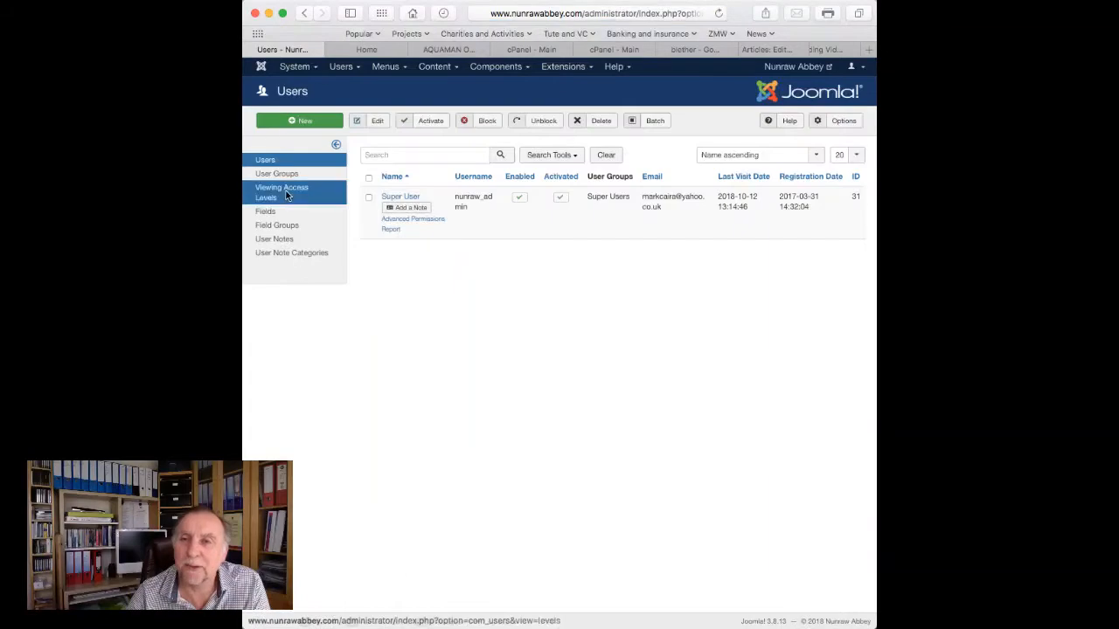
click(260, 68)
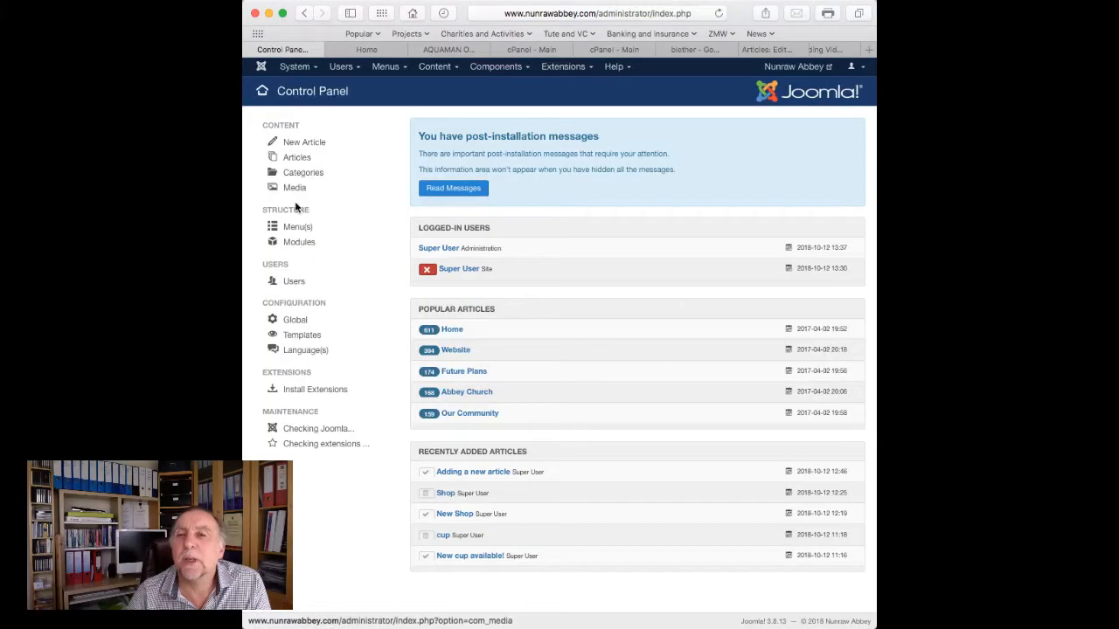
Step: Look over the site's menus and the items contained in the Main Menu
click(297, 228)
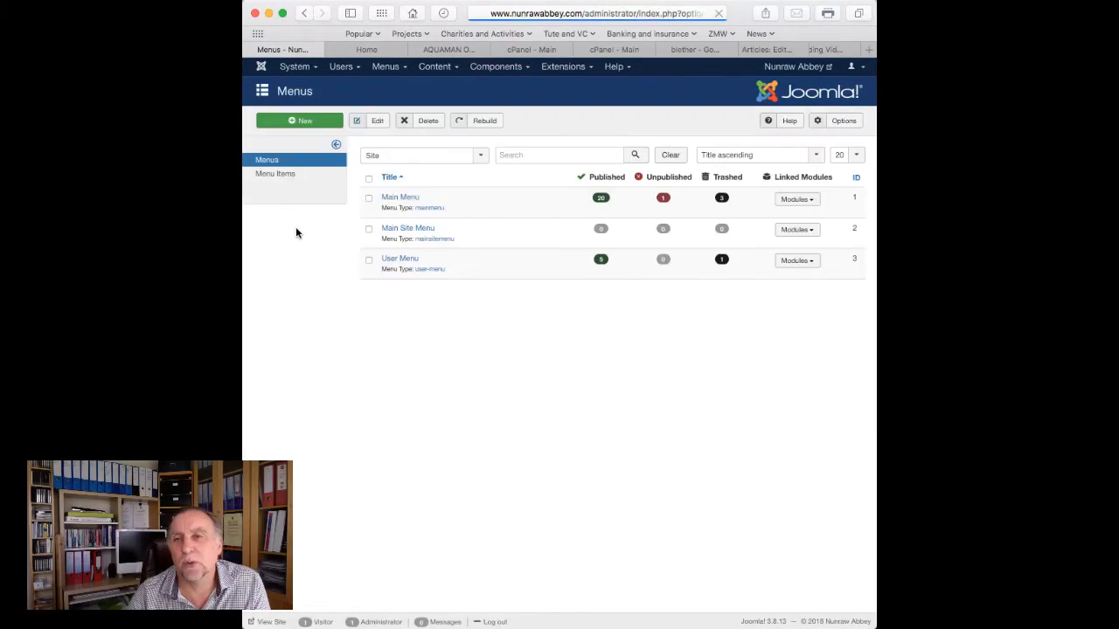
click(410, 199)
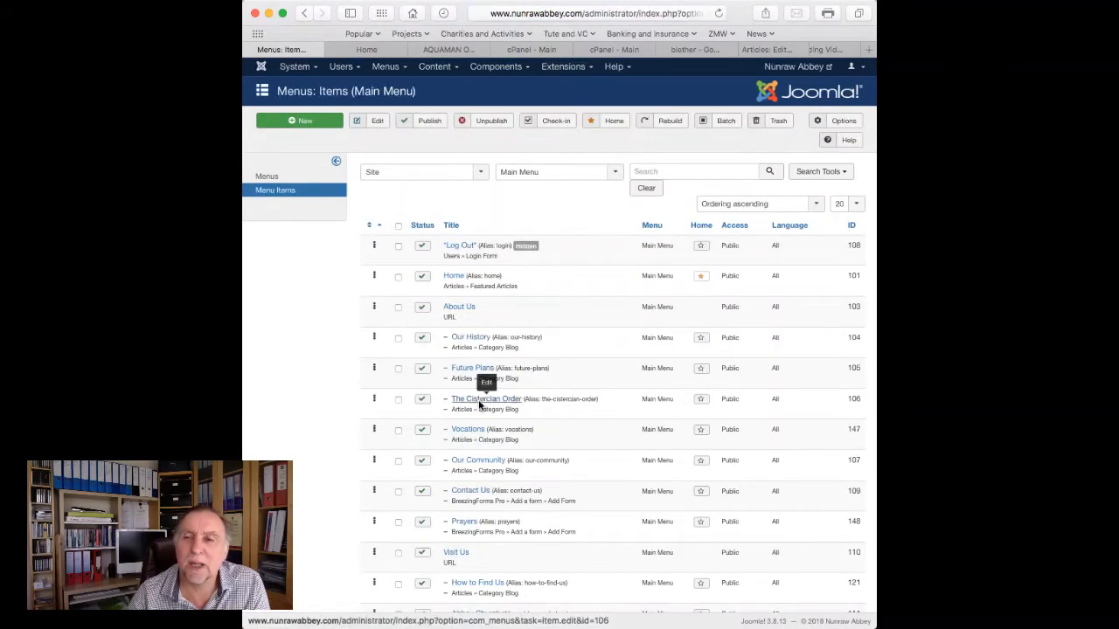
click(274, 177)
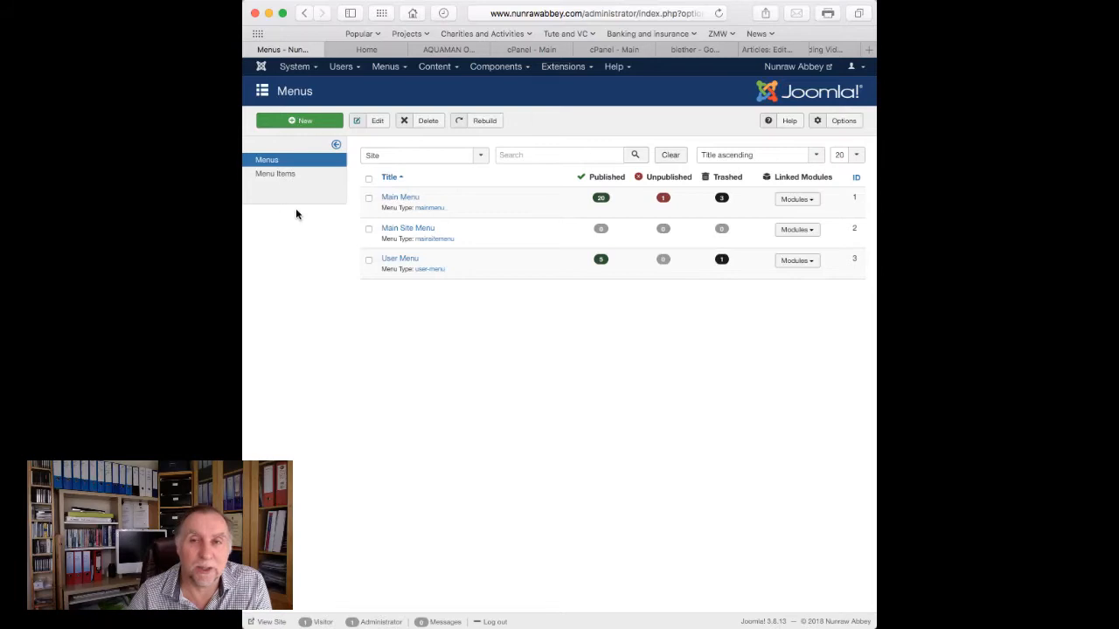
Step: Open the list of article categories
click(260, 69)
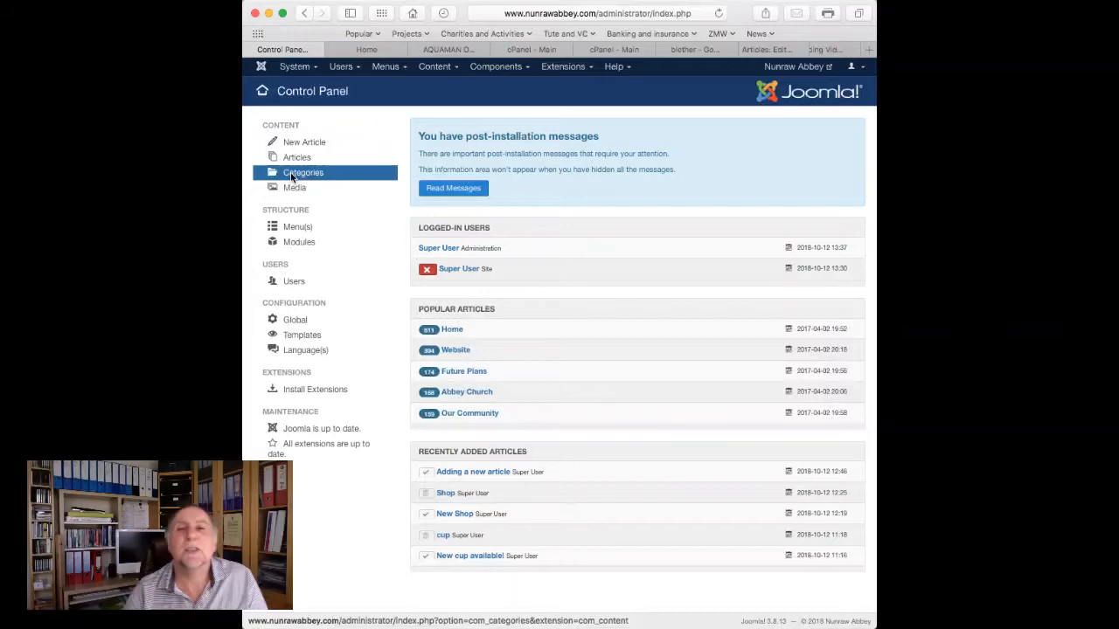
click(292, 174)
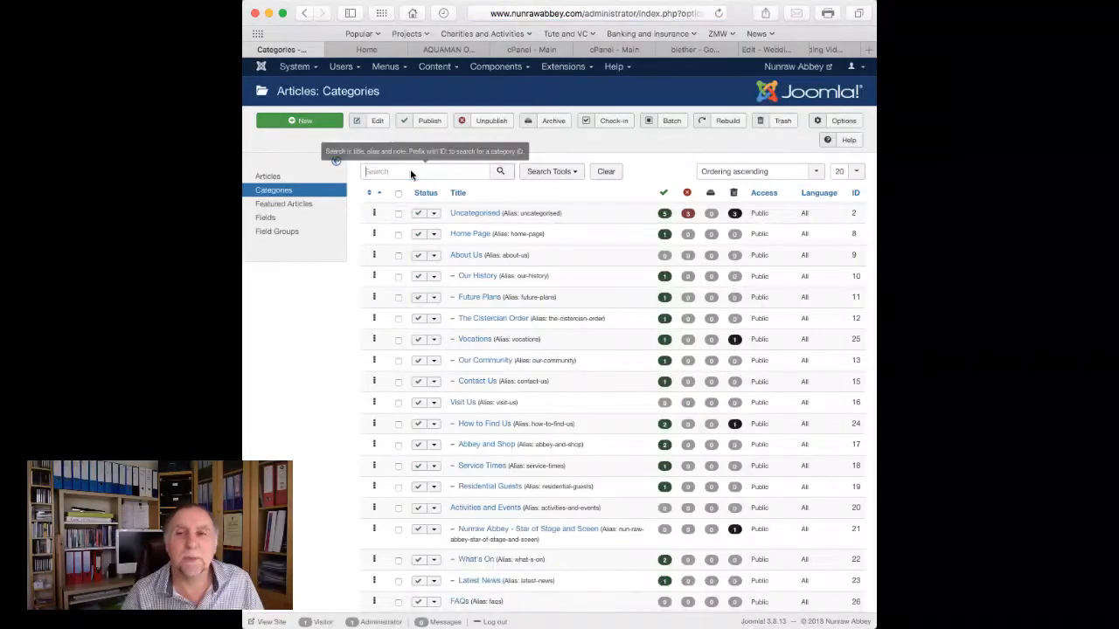
text(Shop)
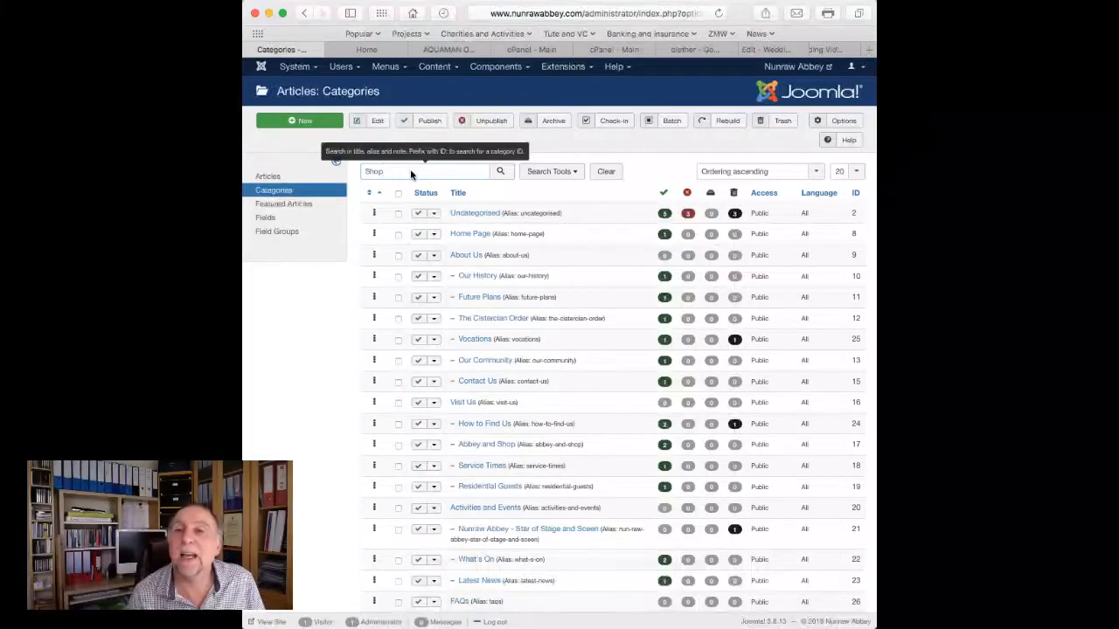
scroll(415, 168, down, 1)
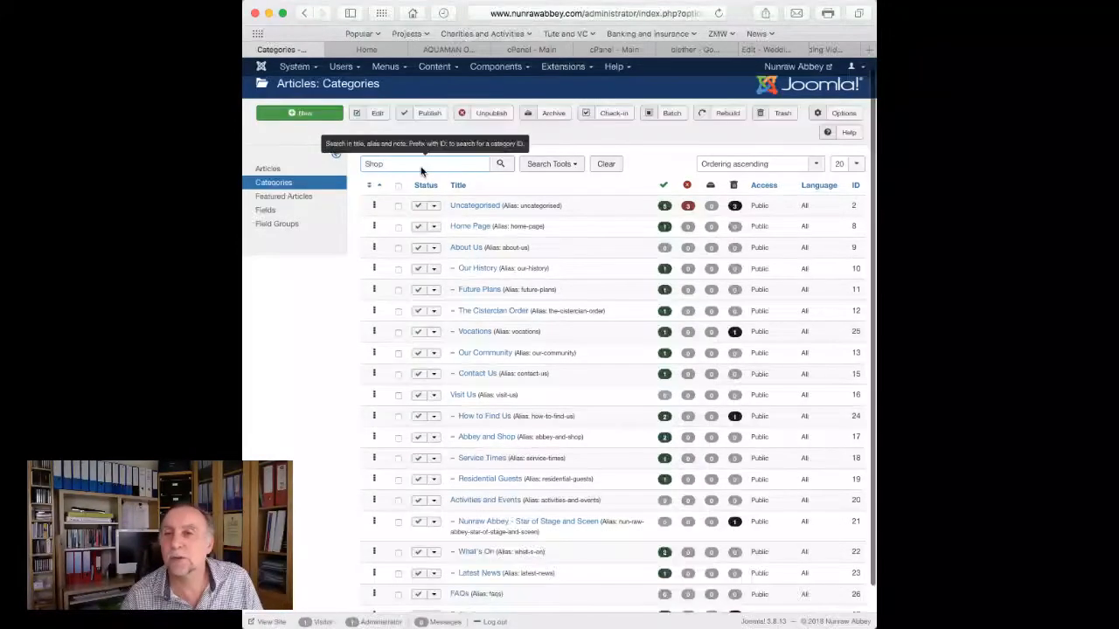
key(BackSpace)
key(BackSpace)
key(BackSpace)
key(BackSpace)
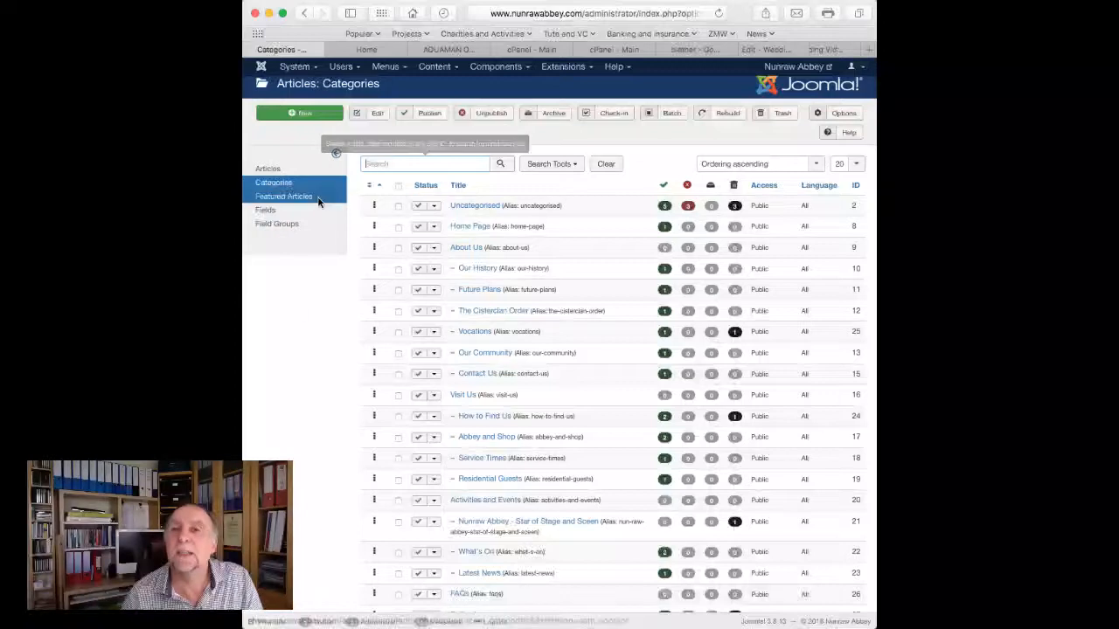
Step: Create a new article category titled "Shop" with About Us as its parent, then save and close it
click(288, 114)
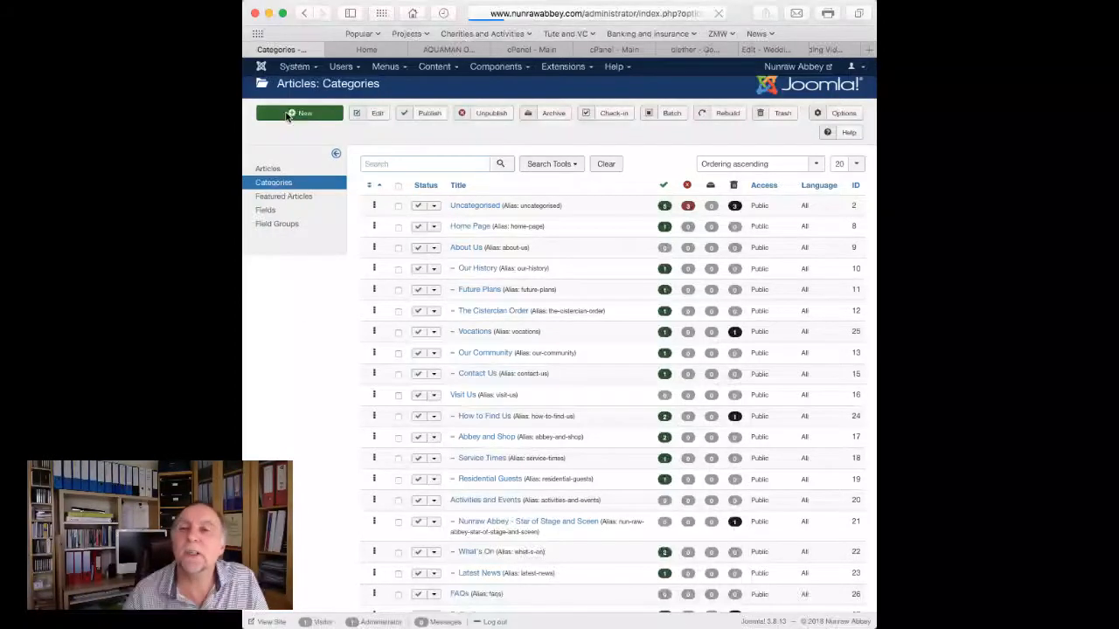
click(293, 158)
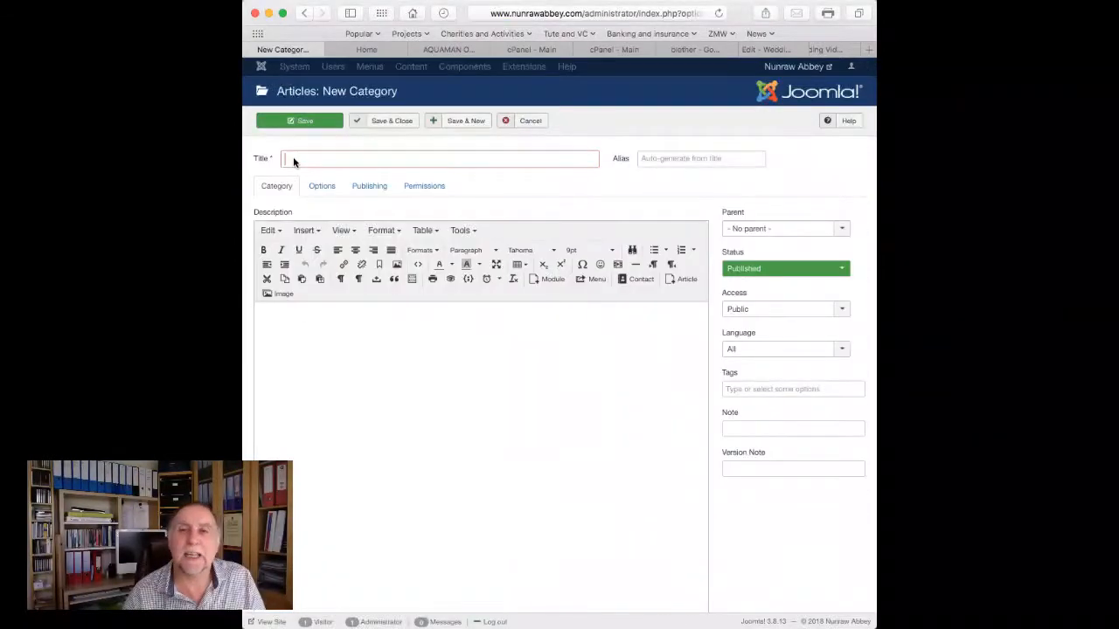
text(Shop)
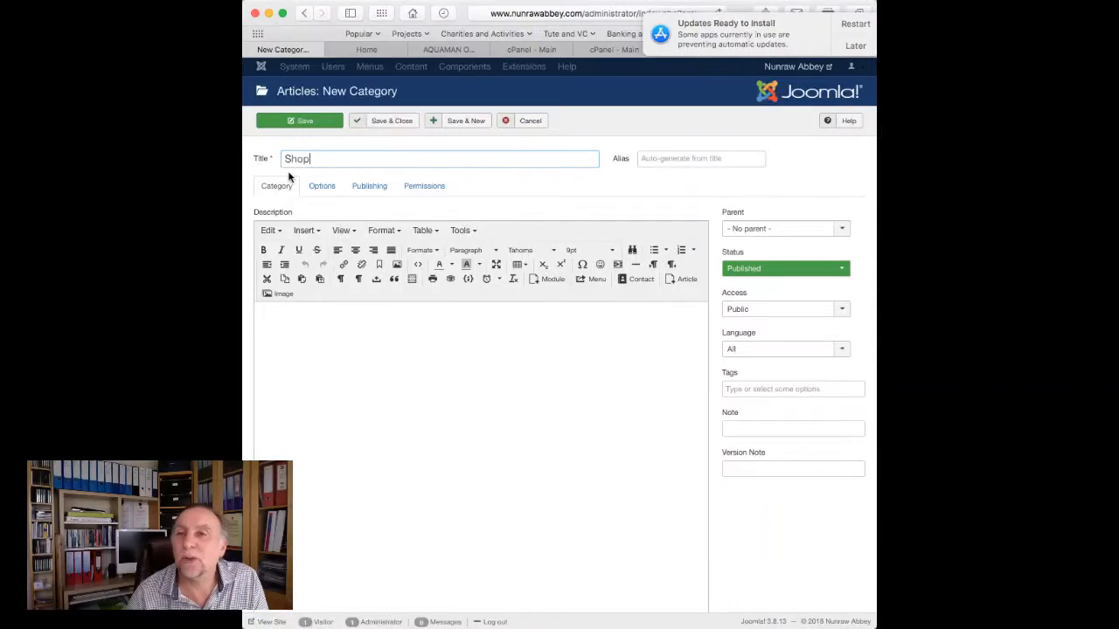
click(300, 124)
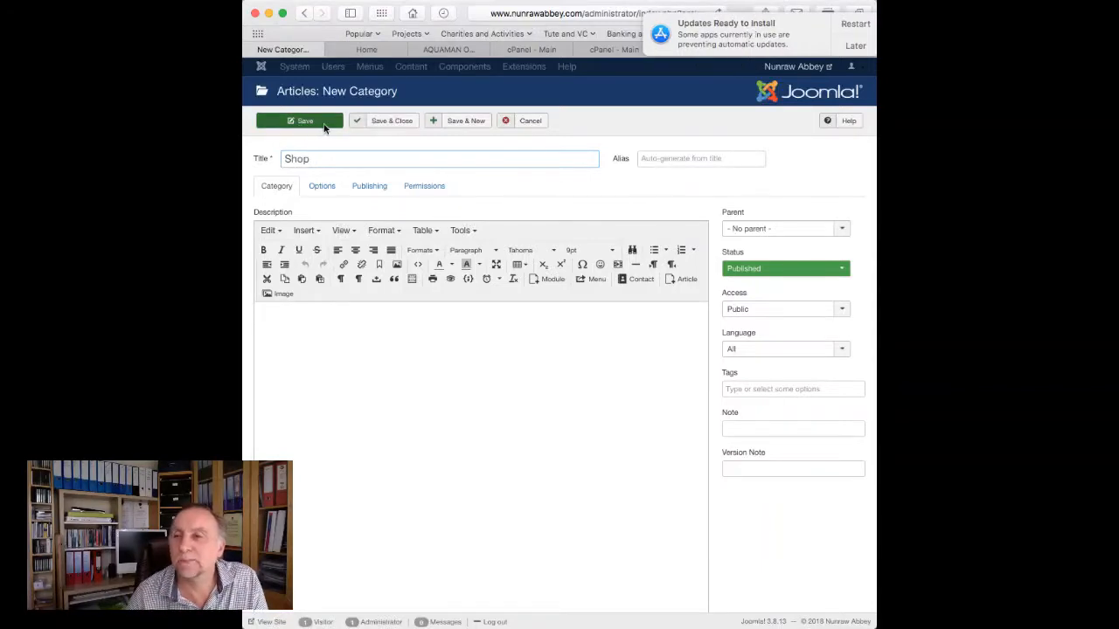
click(759, 230)
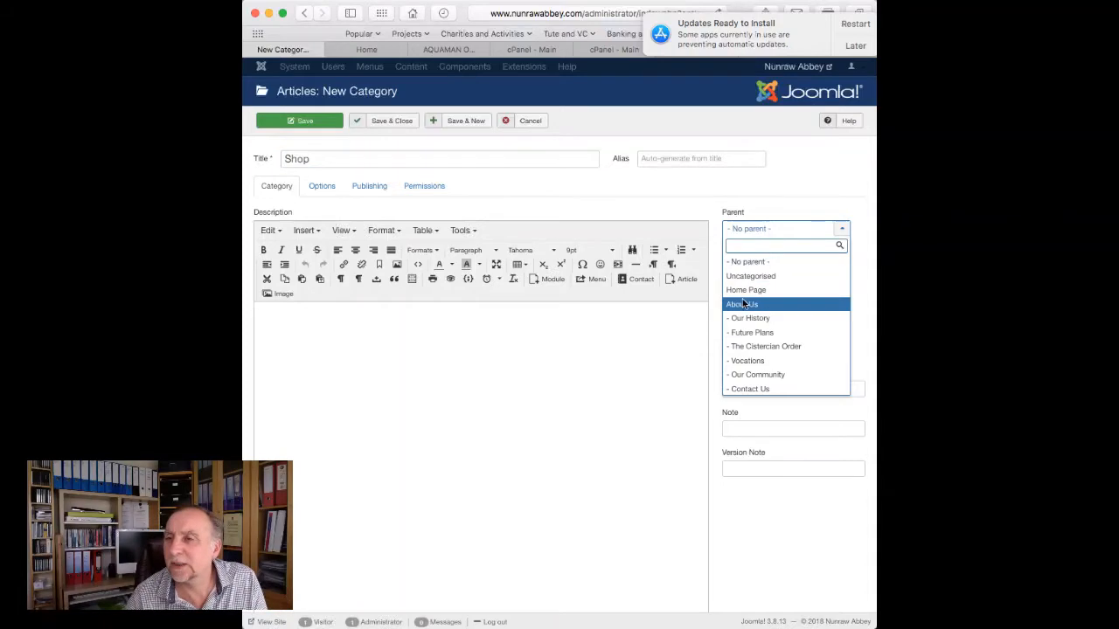
click(743, 303)
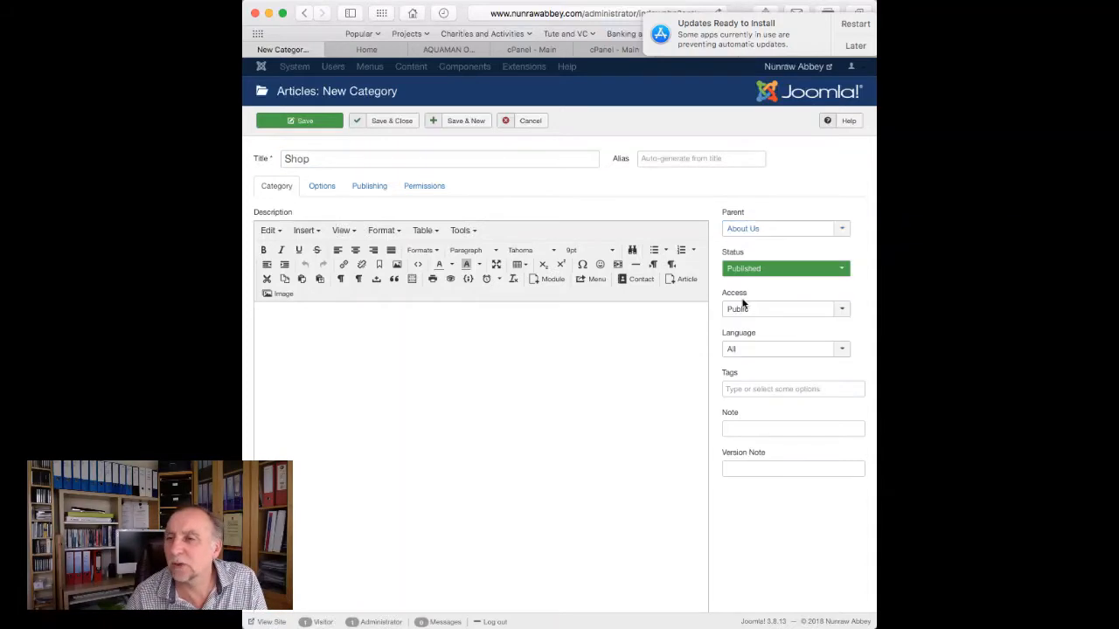
click(383, 124)
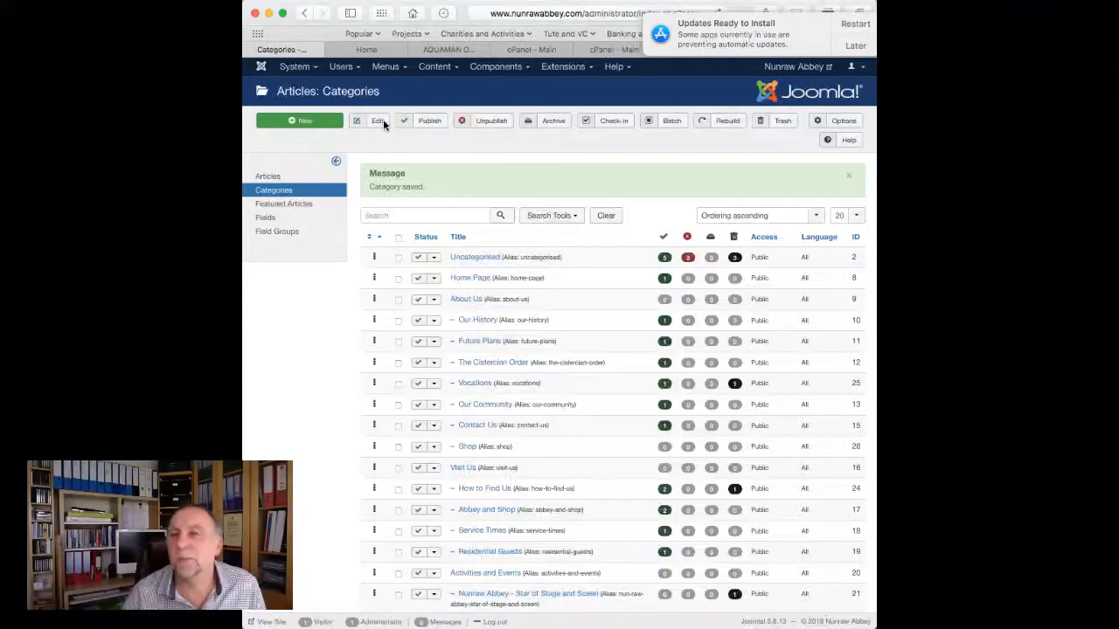
Step: Start a new article and title it "Shop Opening Soon"
click(270, 179)
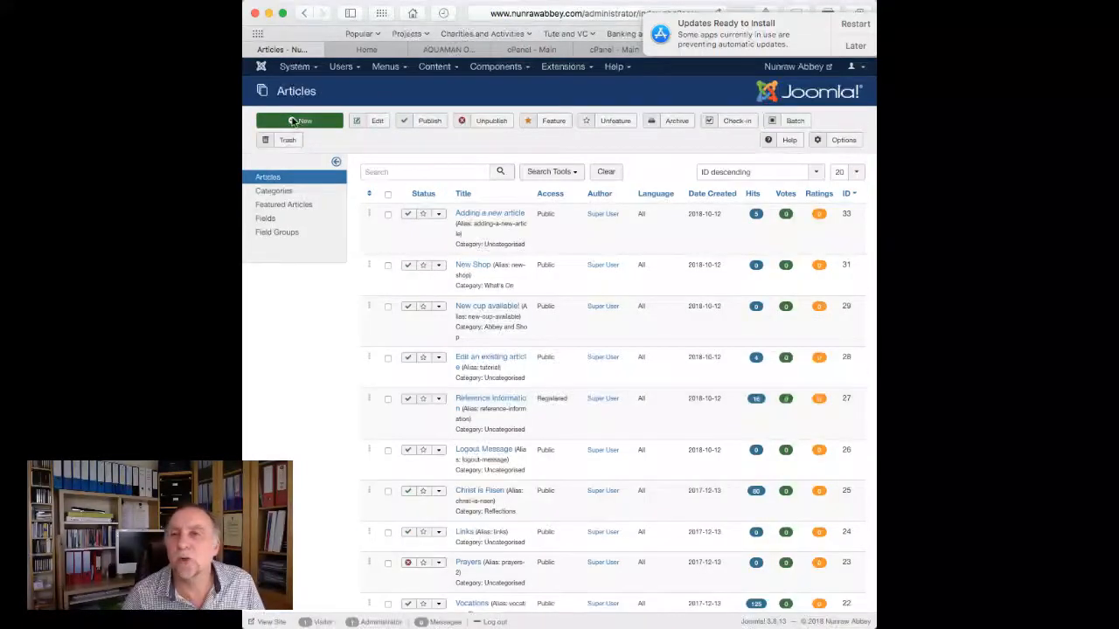
click(319, 121)
click(328, 165)
text(Shop Opening Soon)
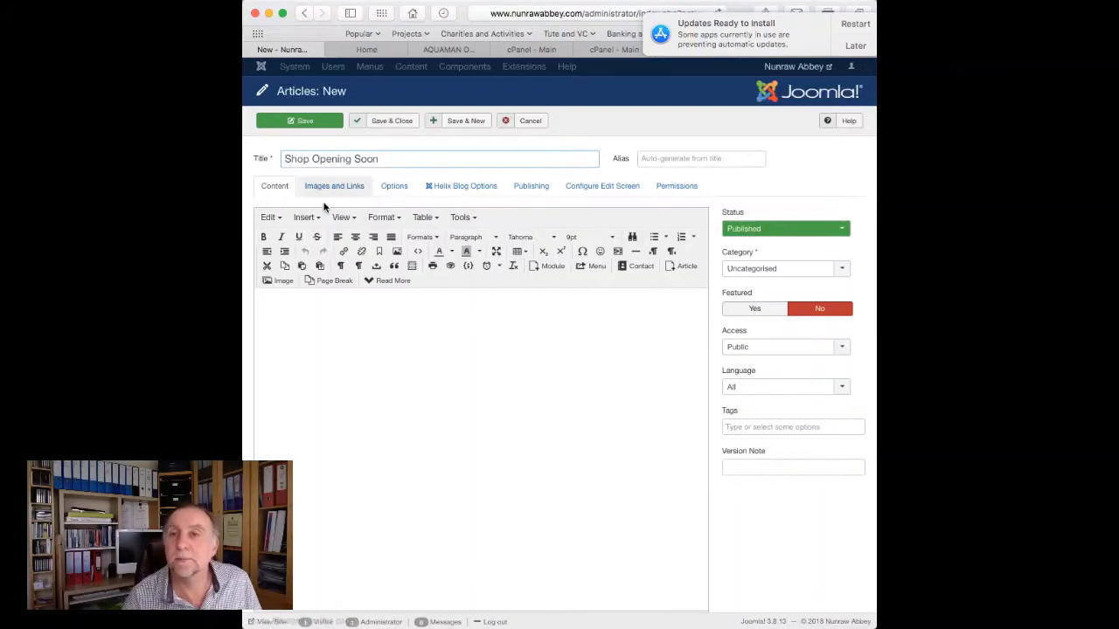
Step: Write the article's body text: "The shop will be opening in a few weeks."
click(303, 335)
text(The)
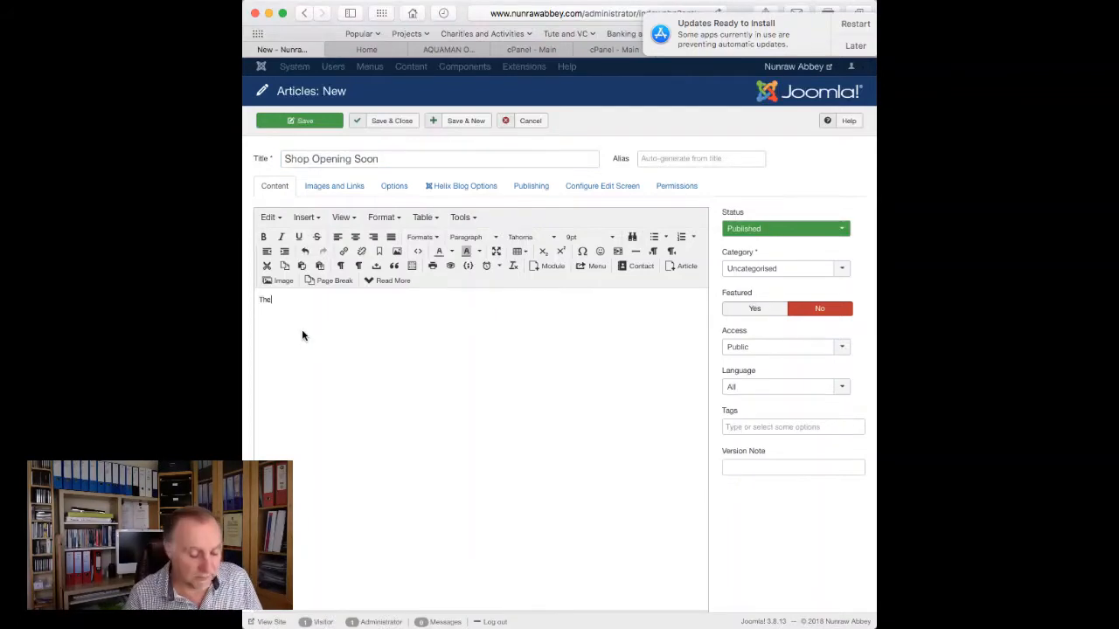
text( shop will)
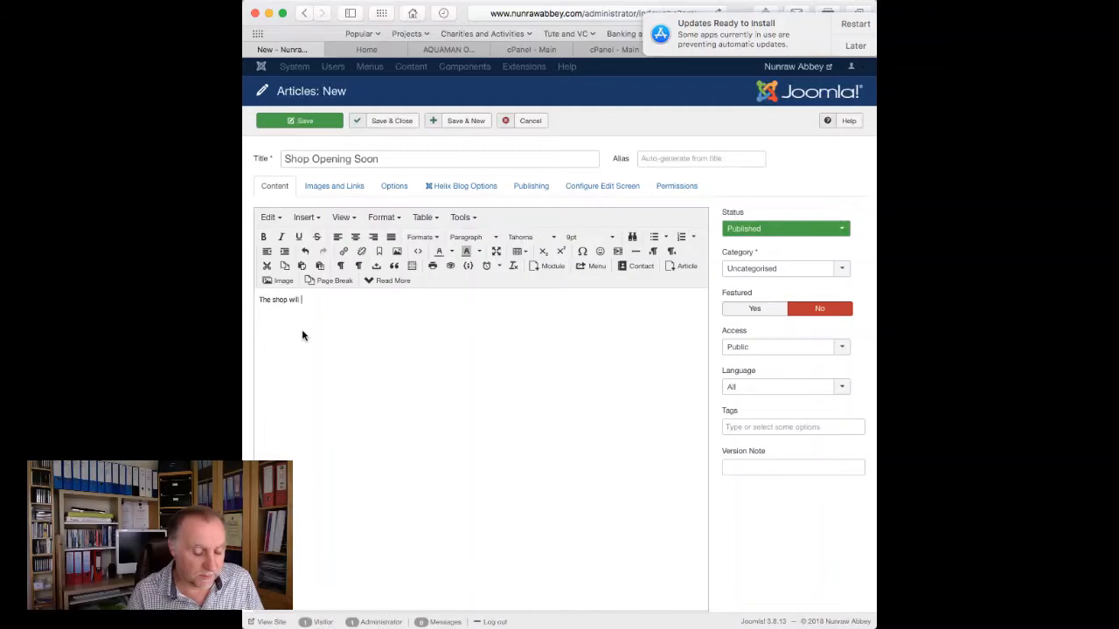
text( be opening in a few )
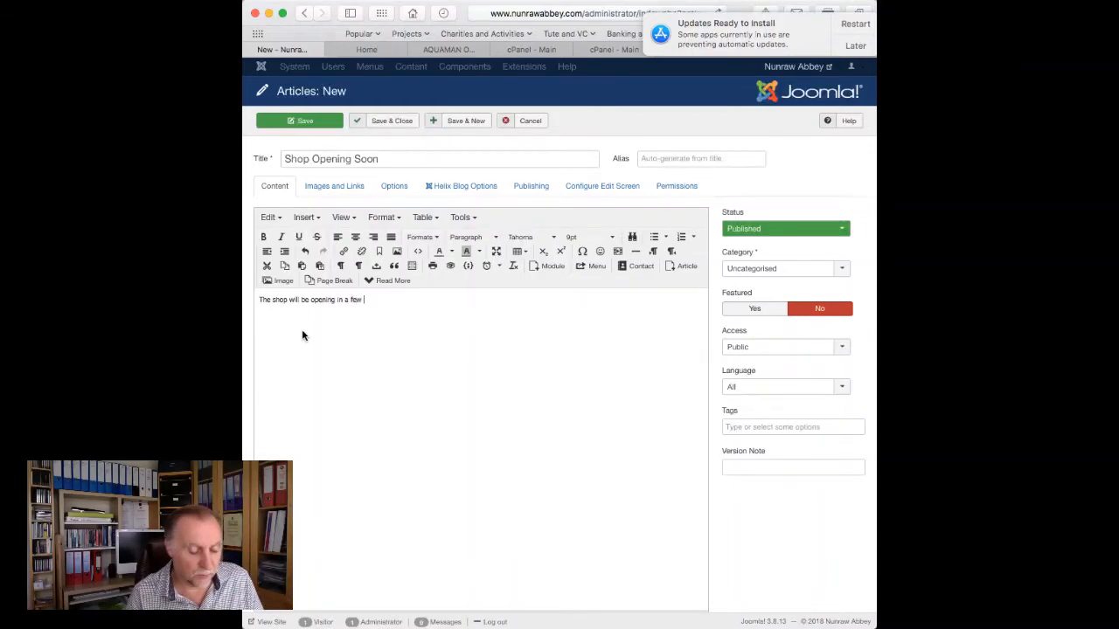
text(weeks.)
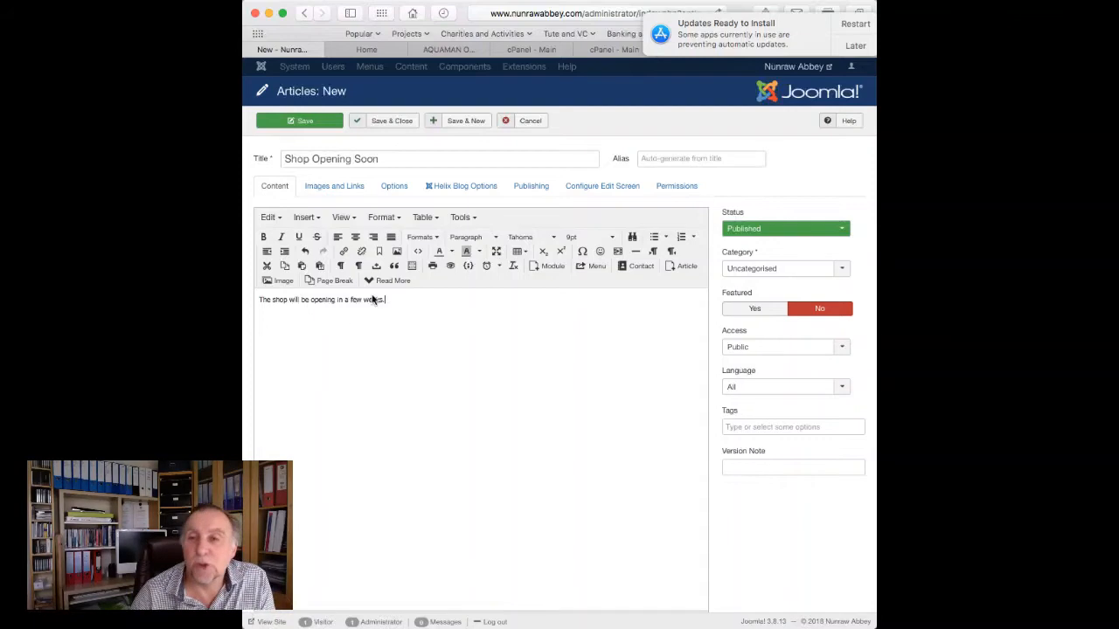
Step: Assign the article to the Shop category under About Us, then save and close it
click(841, 270)
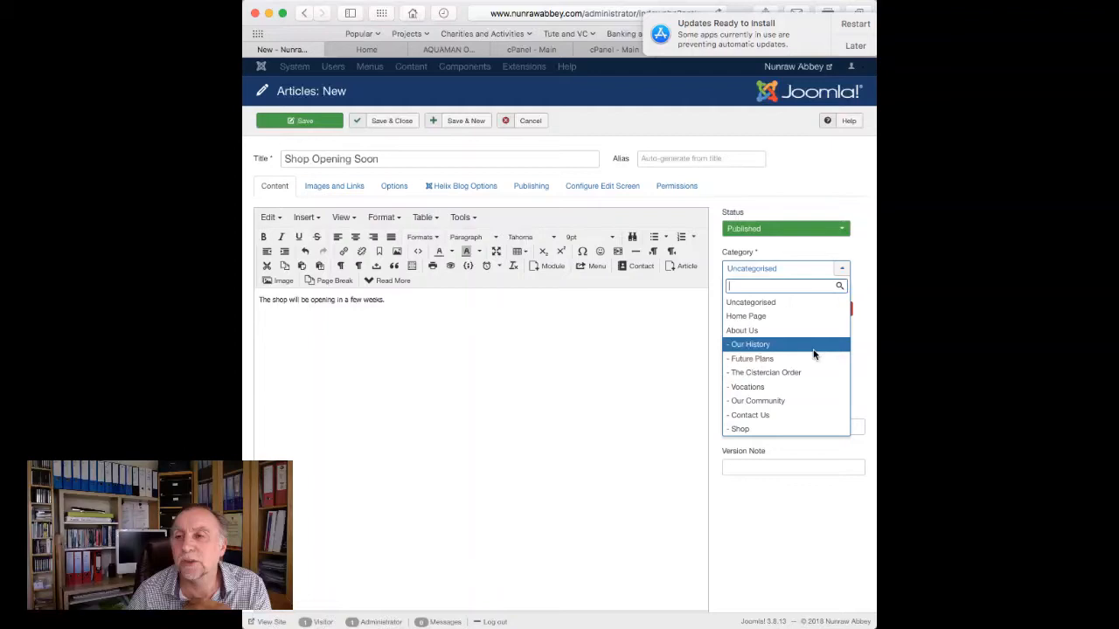
scroll(792, 384, down, 2)
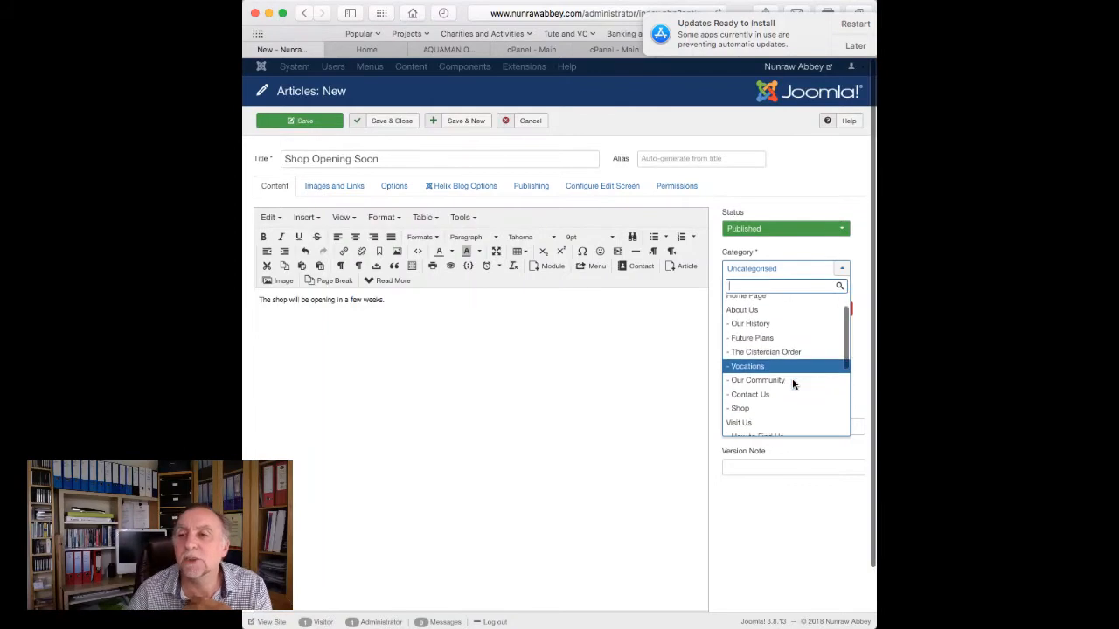
click(742, 409)
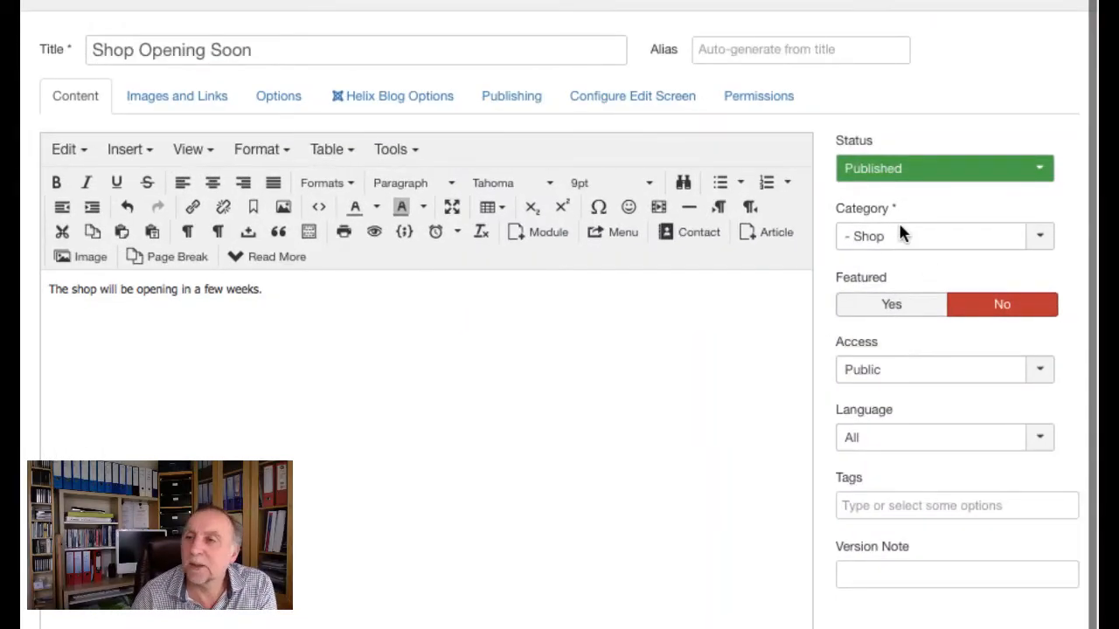
click(1037, 234)
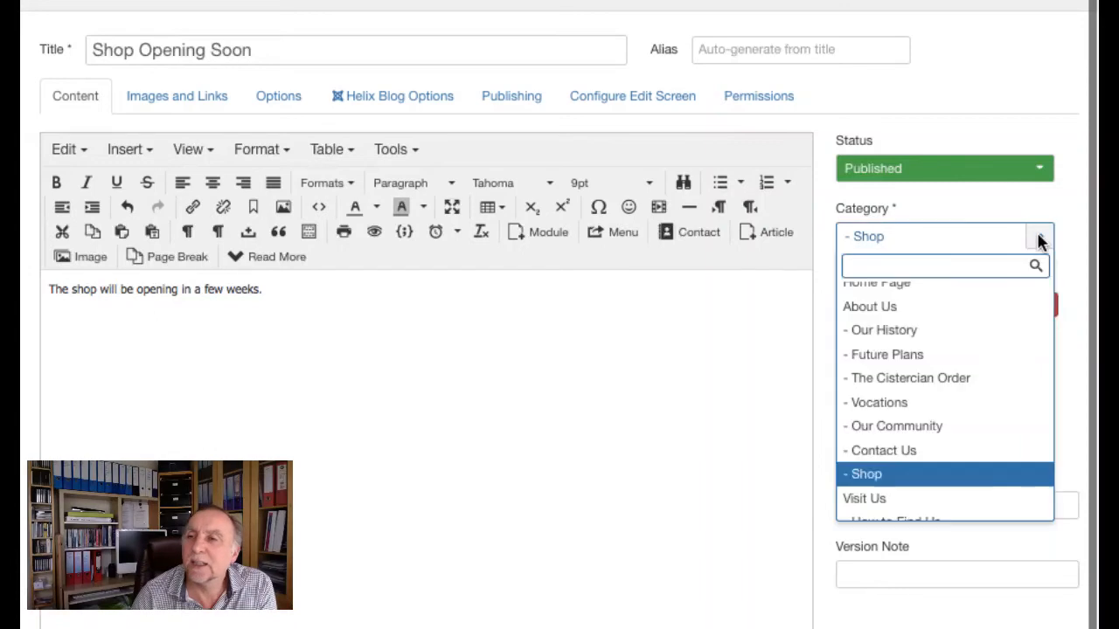
scroll(970, 314, up, 1)
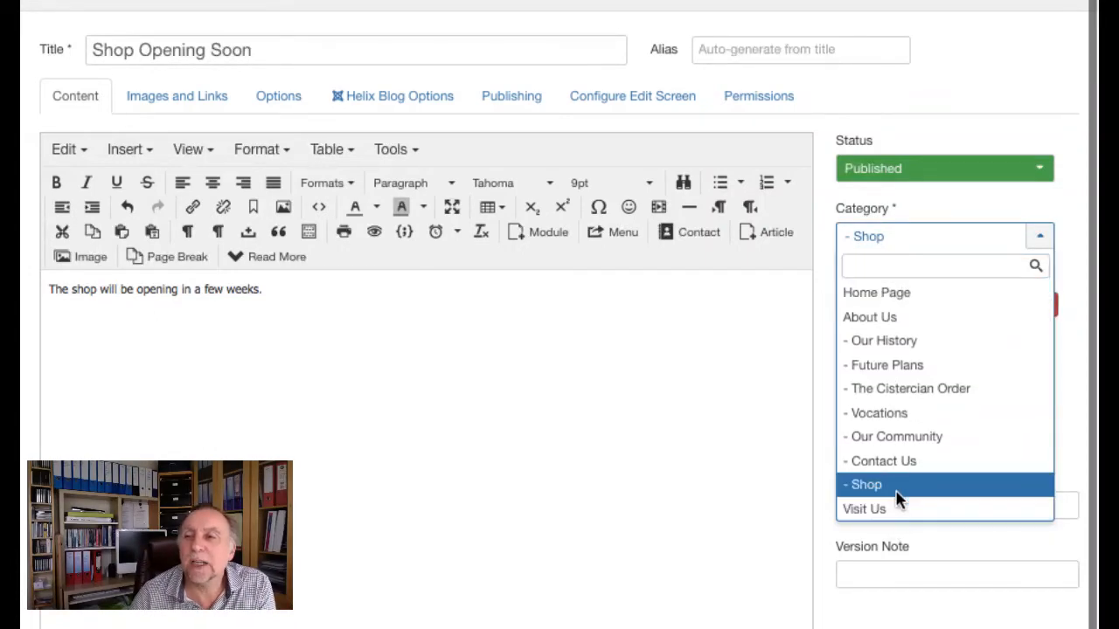
click(896, 486)
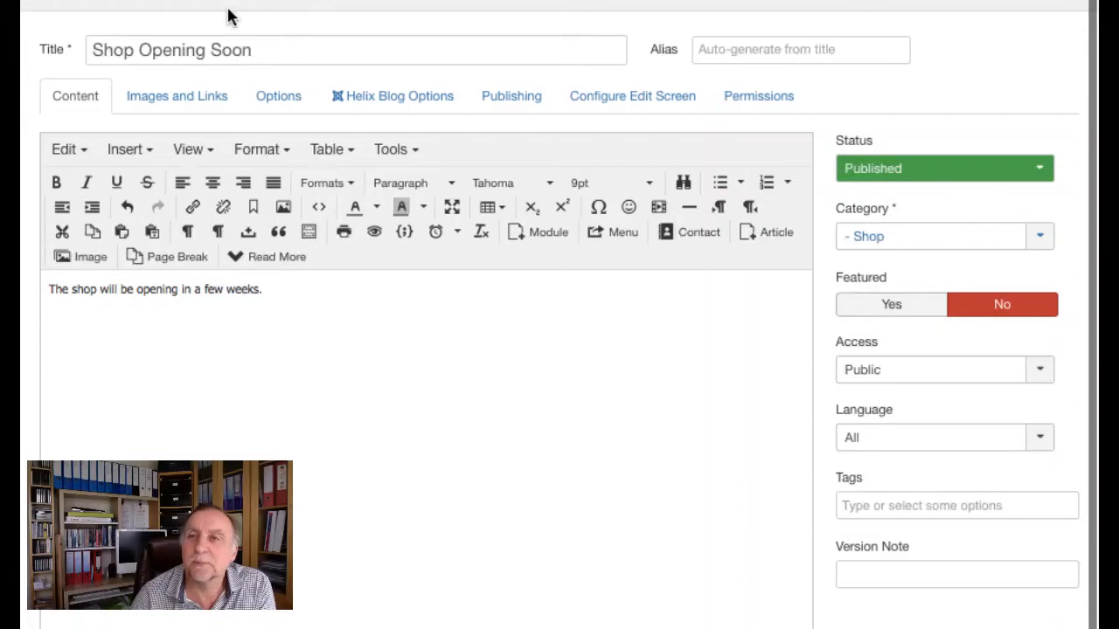
click(260, 2)
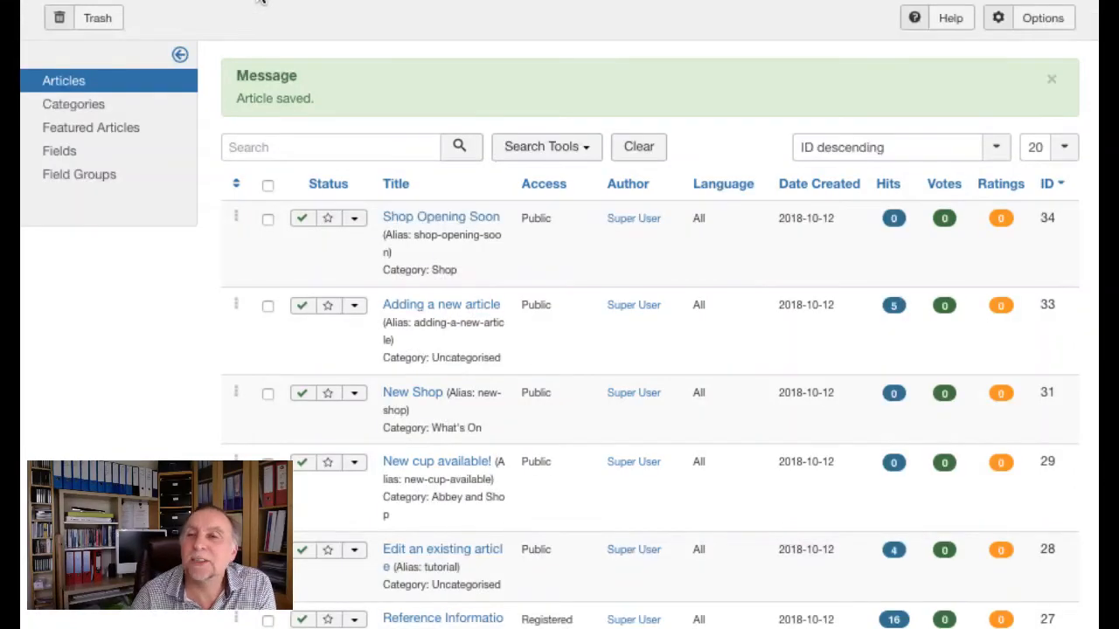
Step: View the public website's Home page
key(ctrl+Tab)
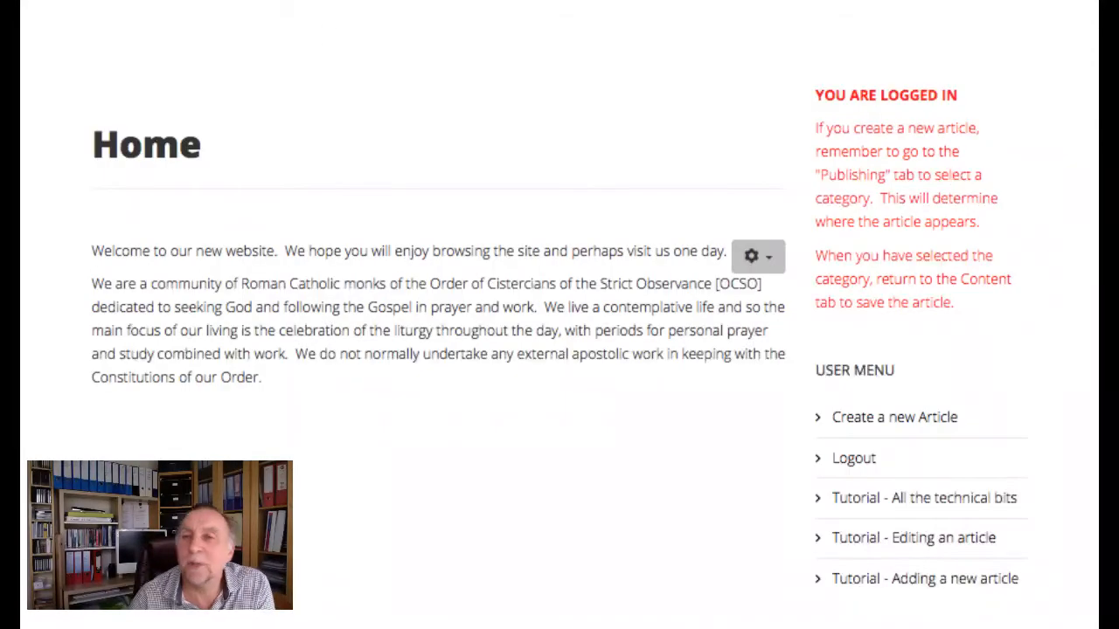
mouse_move(570, 1)
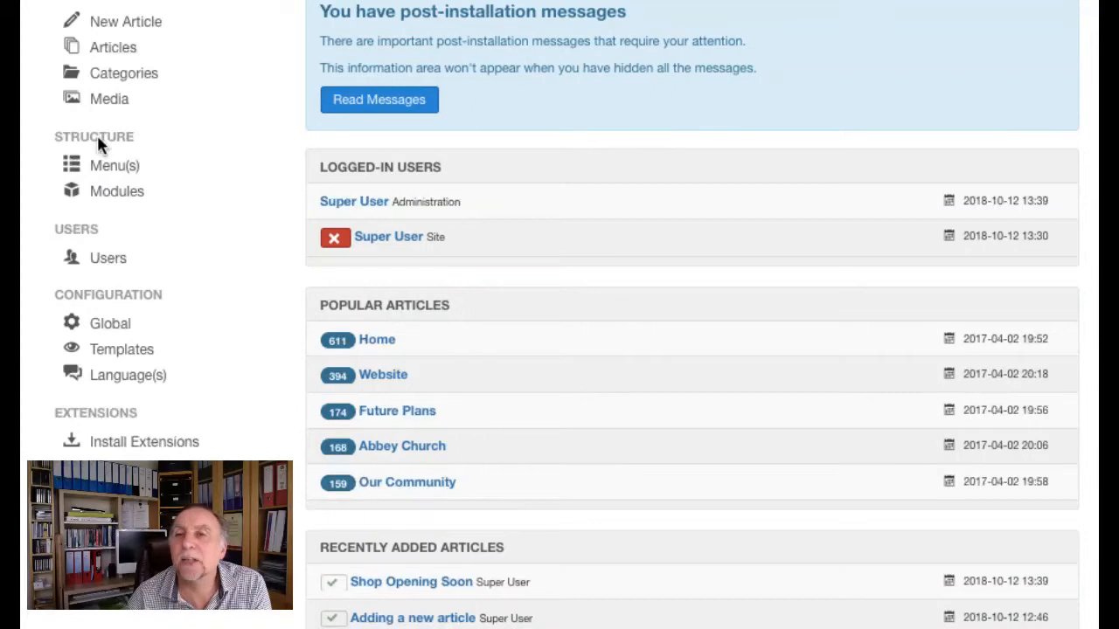
Step: Start a new menu item in the Main Menu and title it "Shop"
click(105, 166)
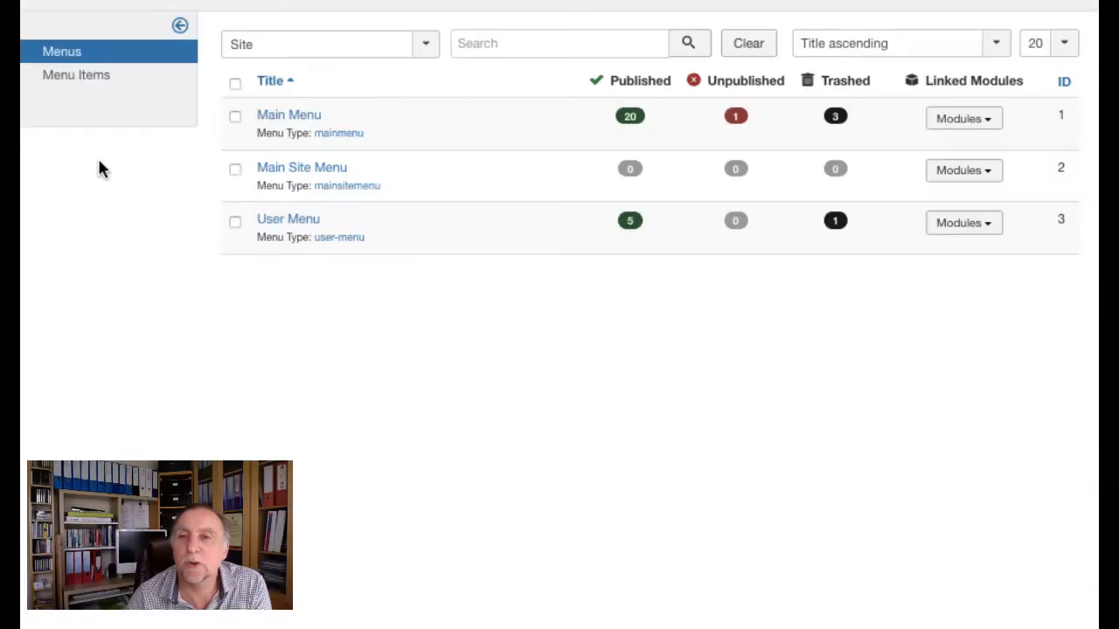
click(293, 115)
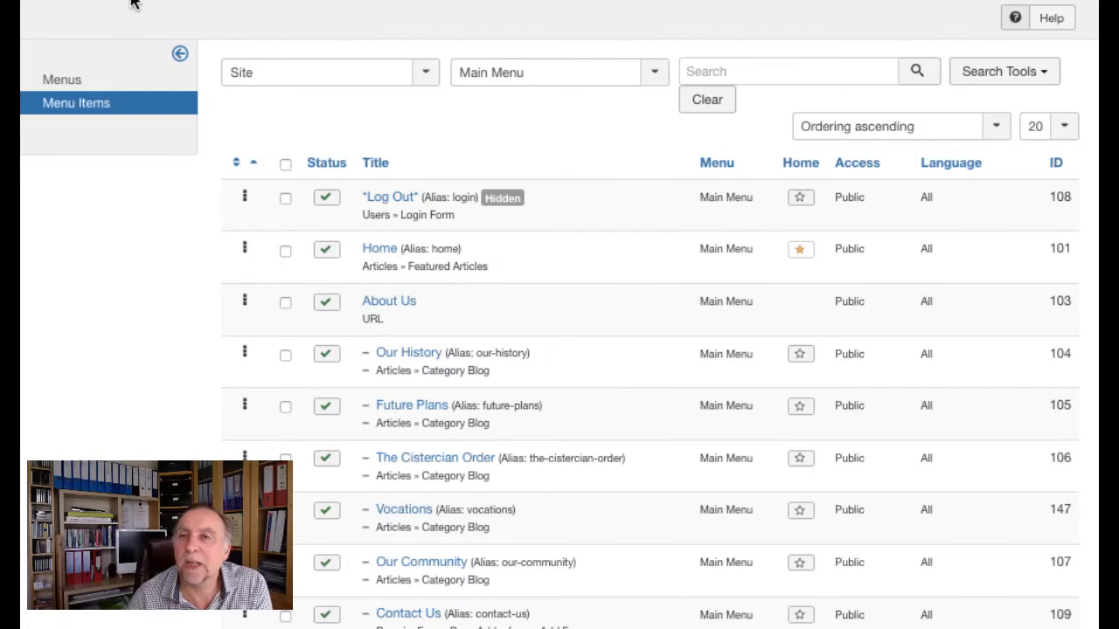
click(133, 5)
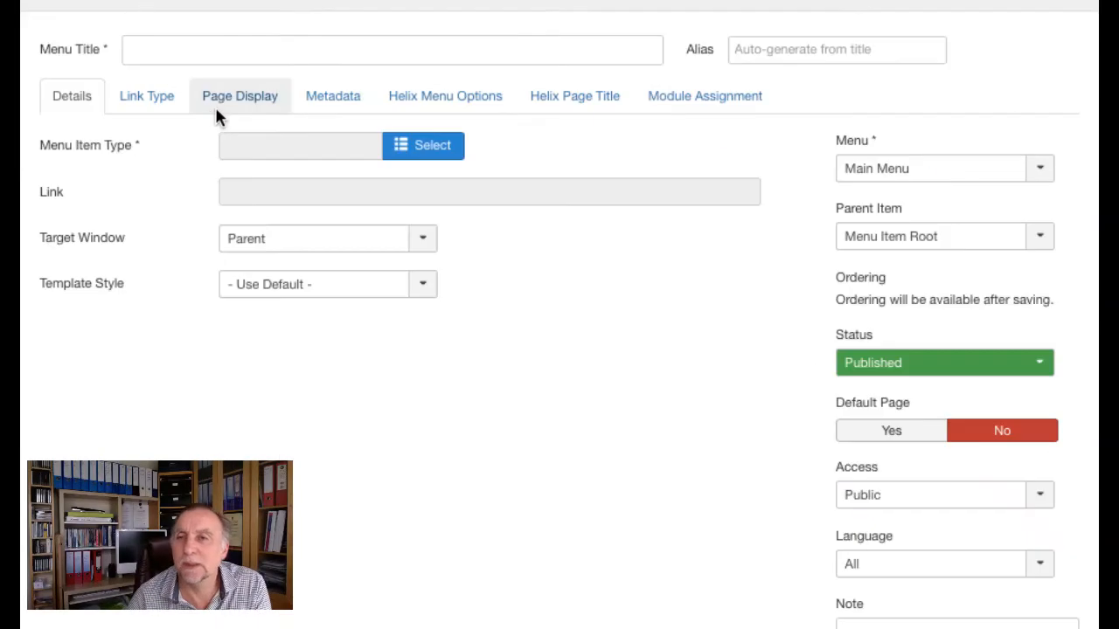
click(172, 59)
text(Shop)
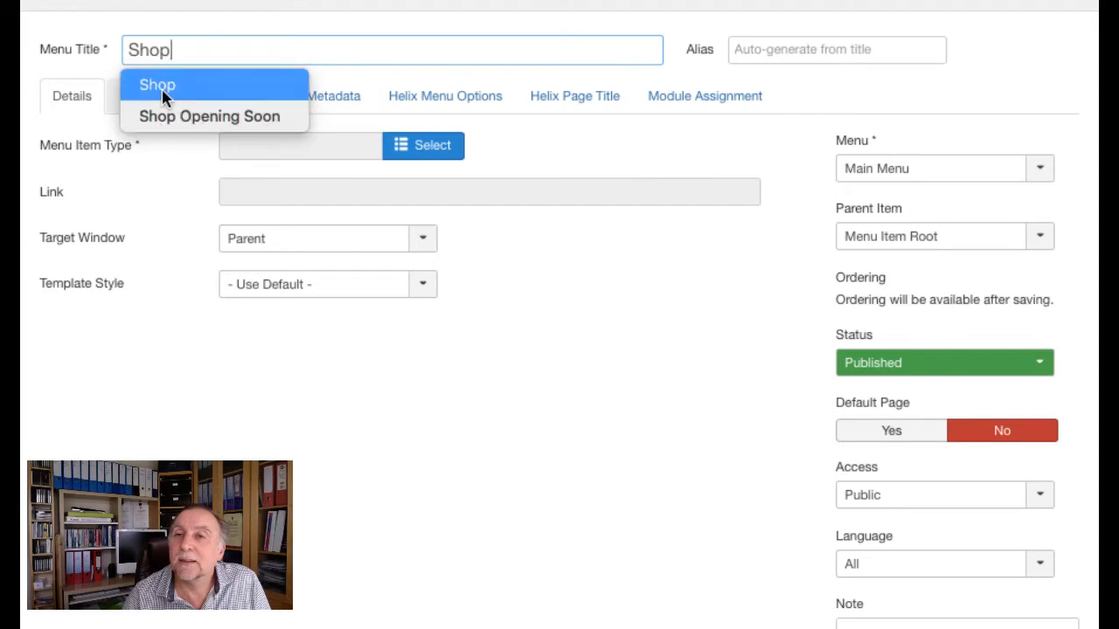
click(135, 190)
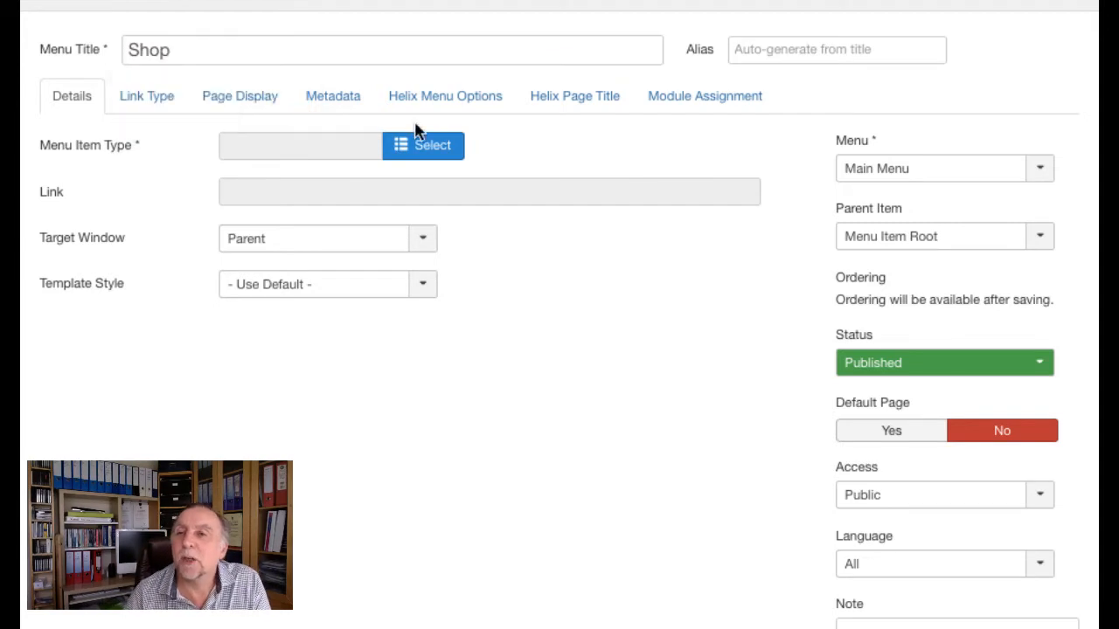
Step: Set the Shop menu item's type to Category Blog from the Articles types
click(429, 146)
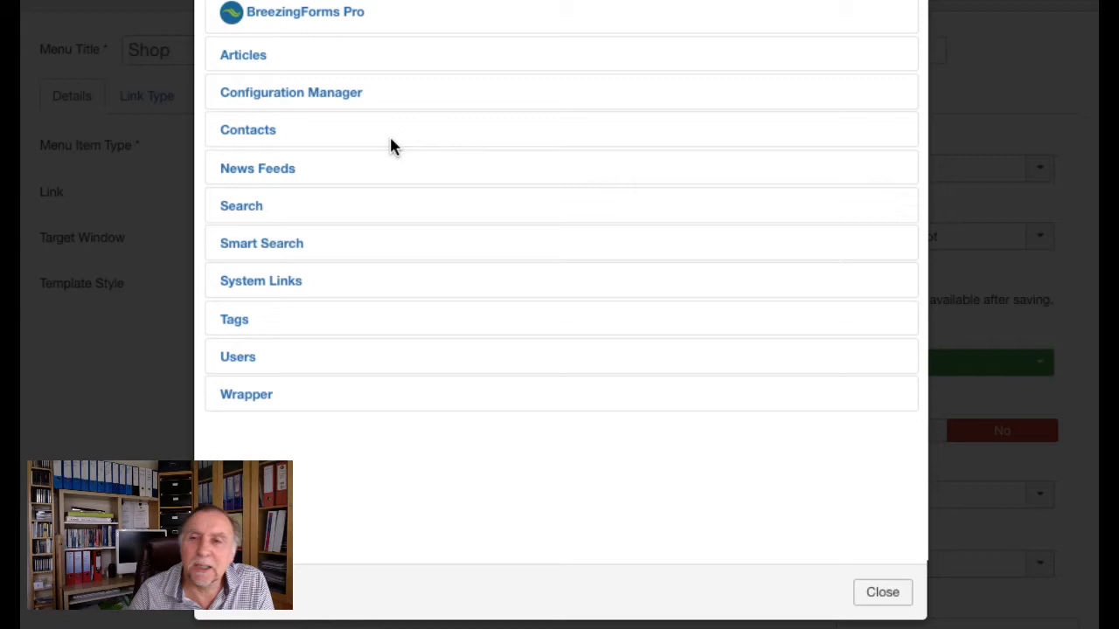
click(249, 58)
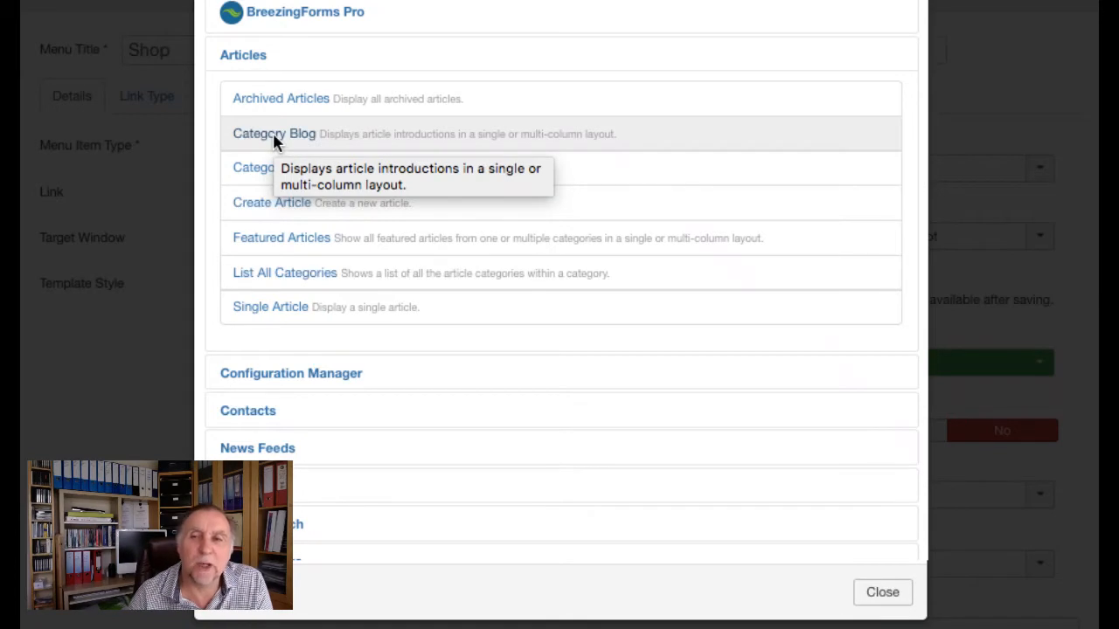
click(273, 135)
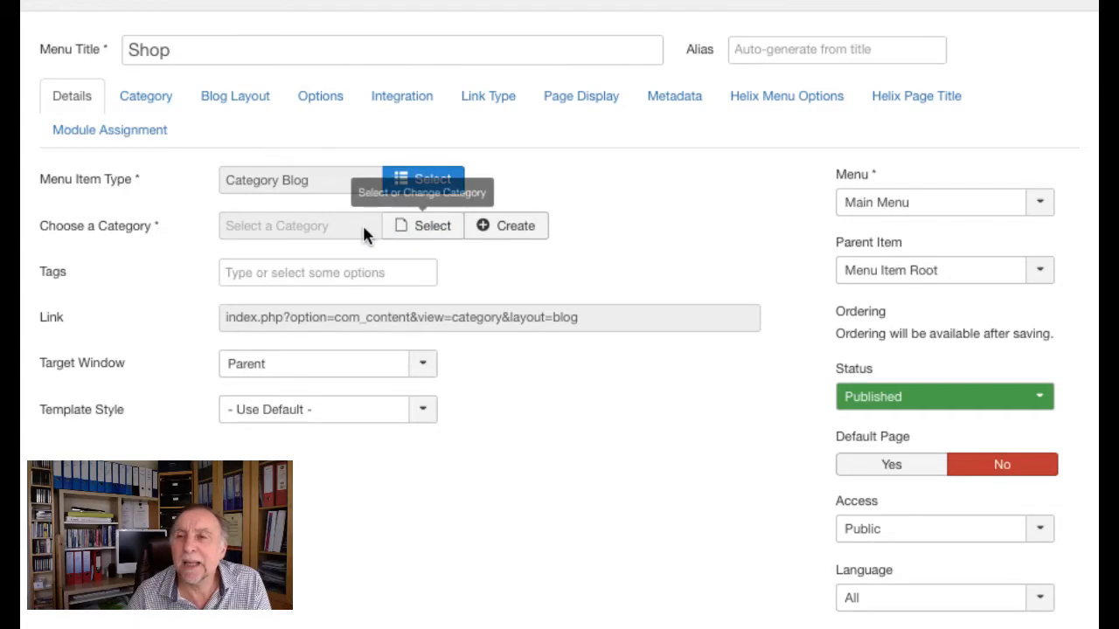
Step: Link the menu item to the Shop category, make About Us its parent item, and save and close it
click(413, 227)
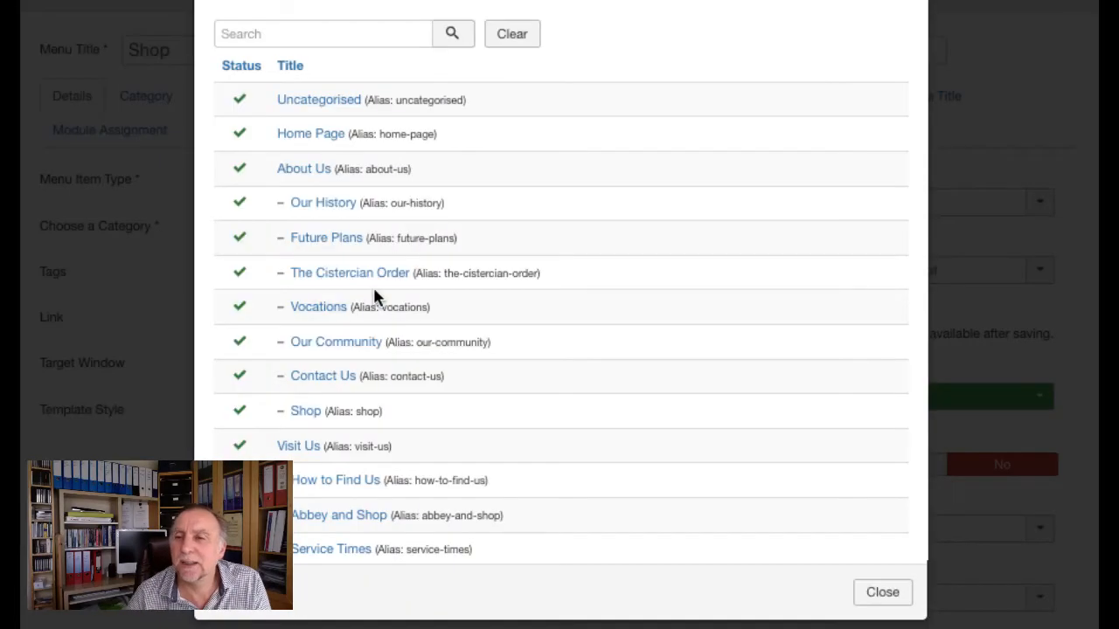
click(301, 411)
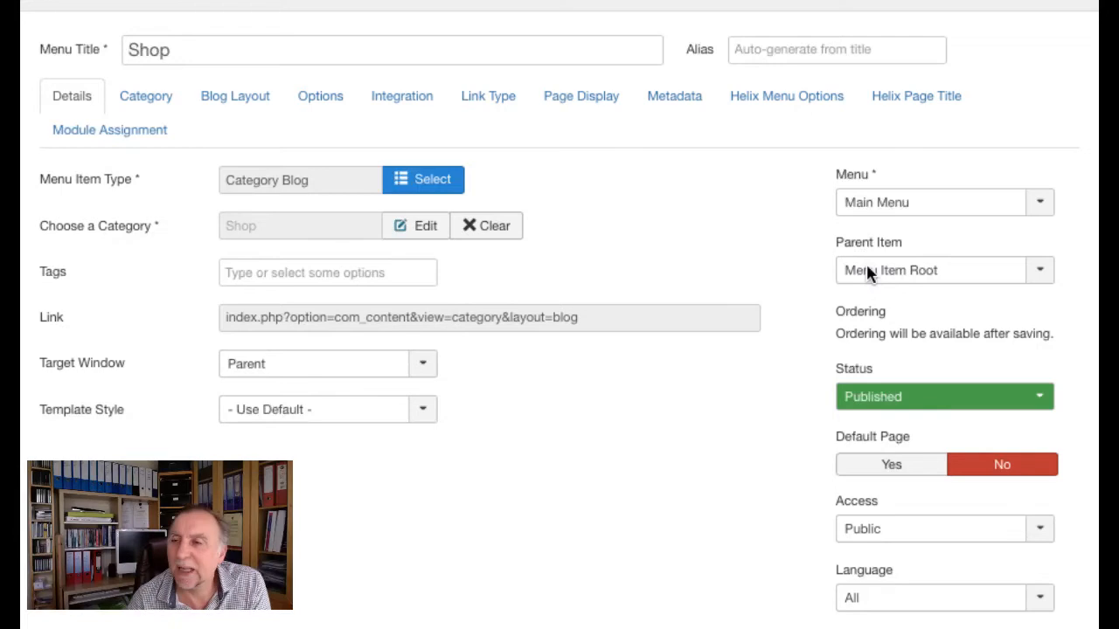
click(898, 271)
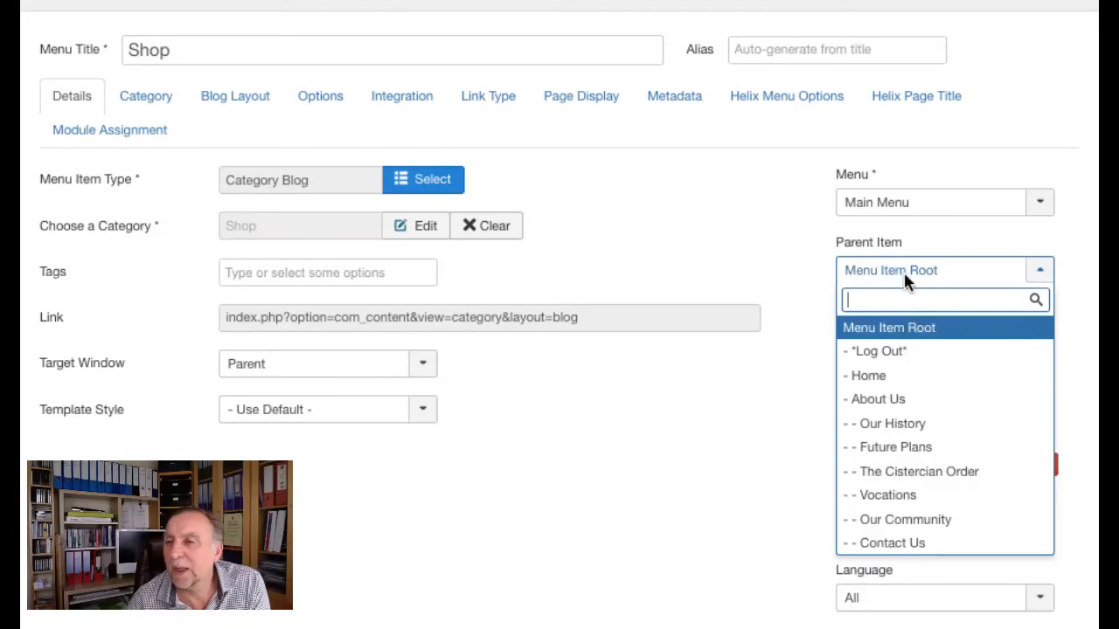
click(912, 400)
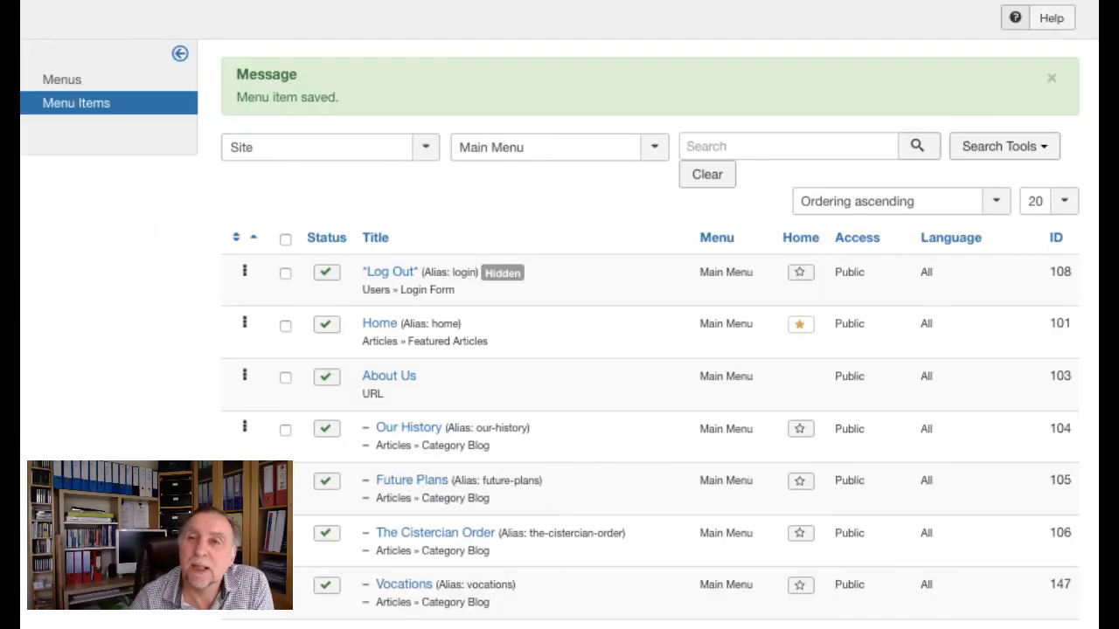
Step: Switch to the public website and view the Shop page under About Us, including the article's edit options
key(ctrl+Tab)
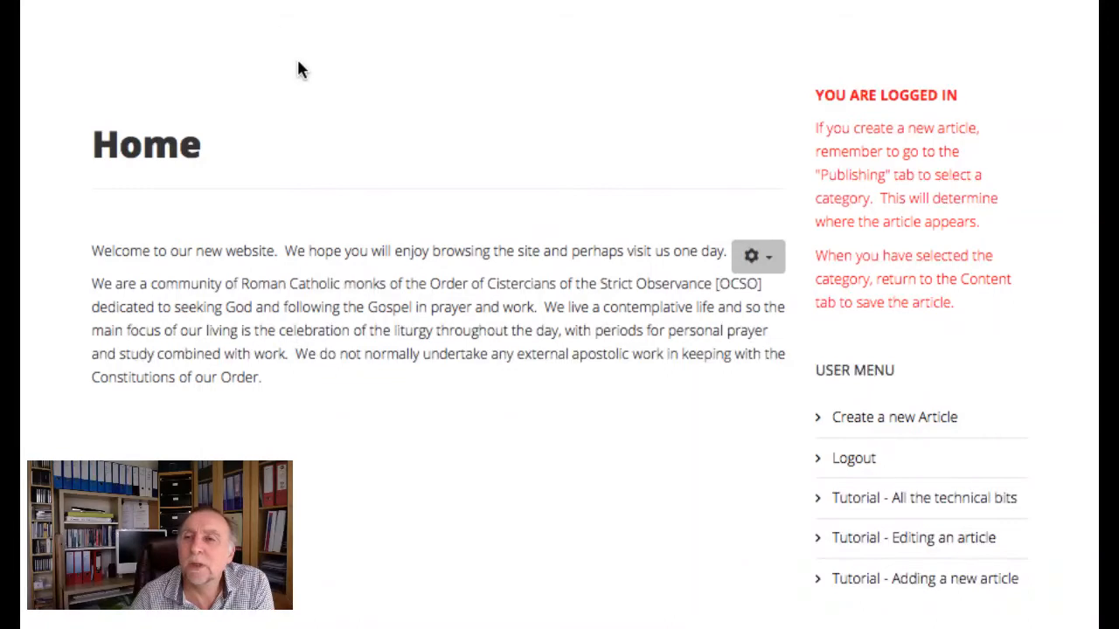
mouse_move(581, 1)
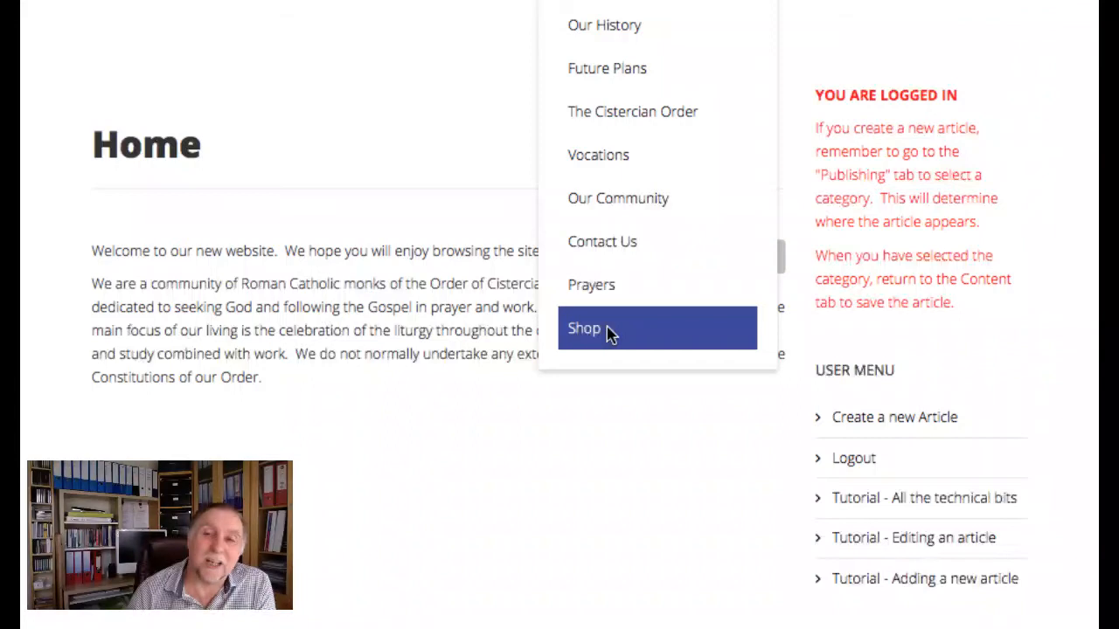
click(610, 336)
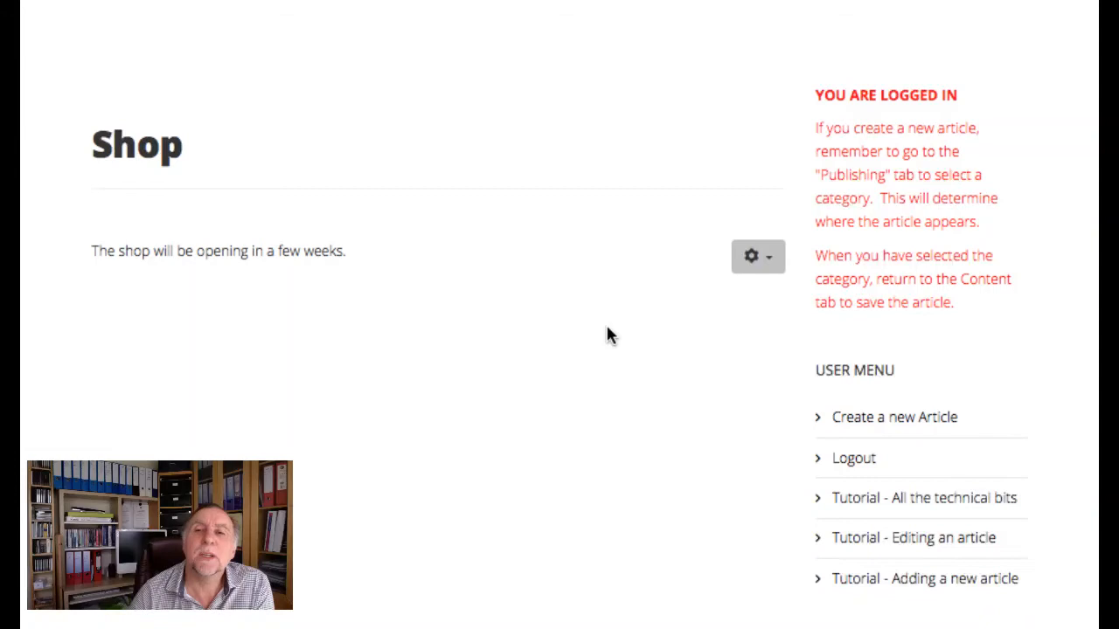
click(770, 258)
click(770, 258)
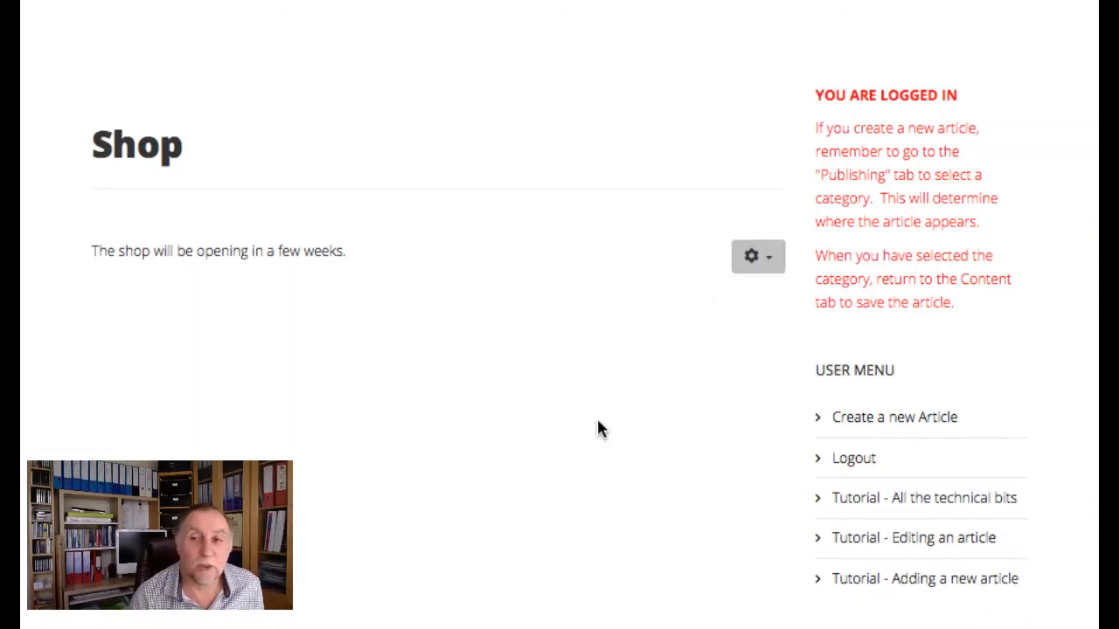
Step: Start a new article from the public website's User Menu and assign it to the Shop category
click(844, 418)
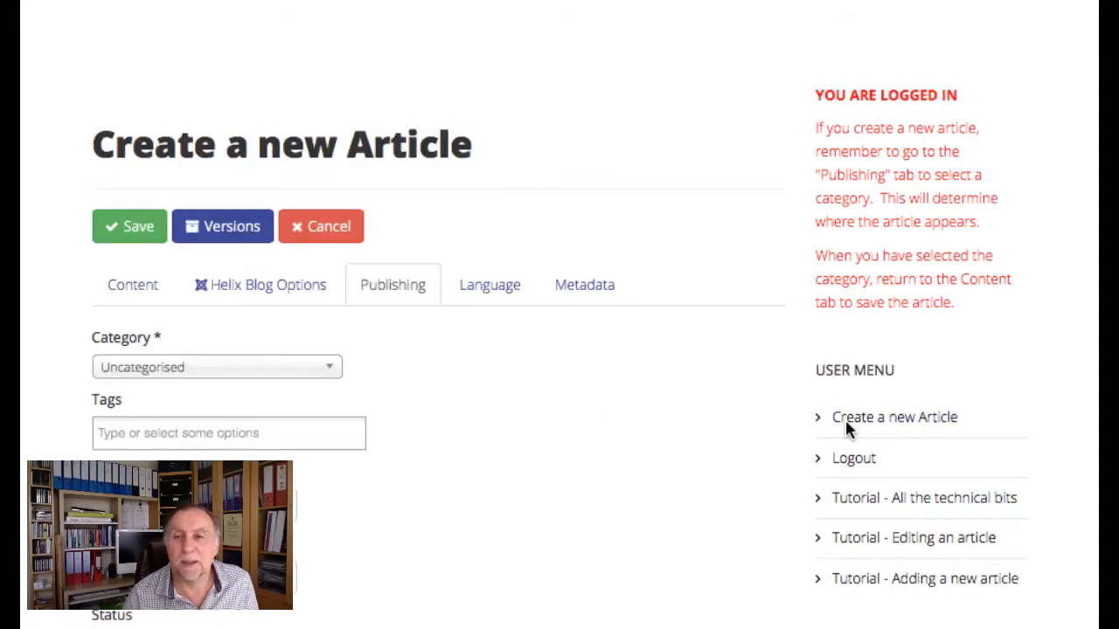
click(286, 366)
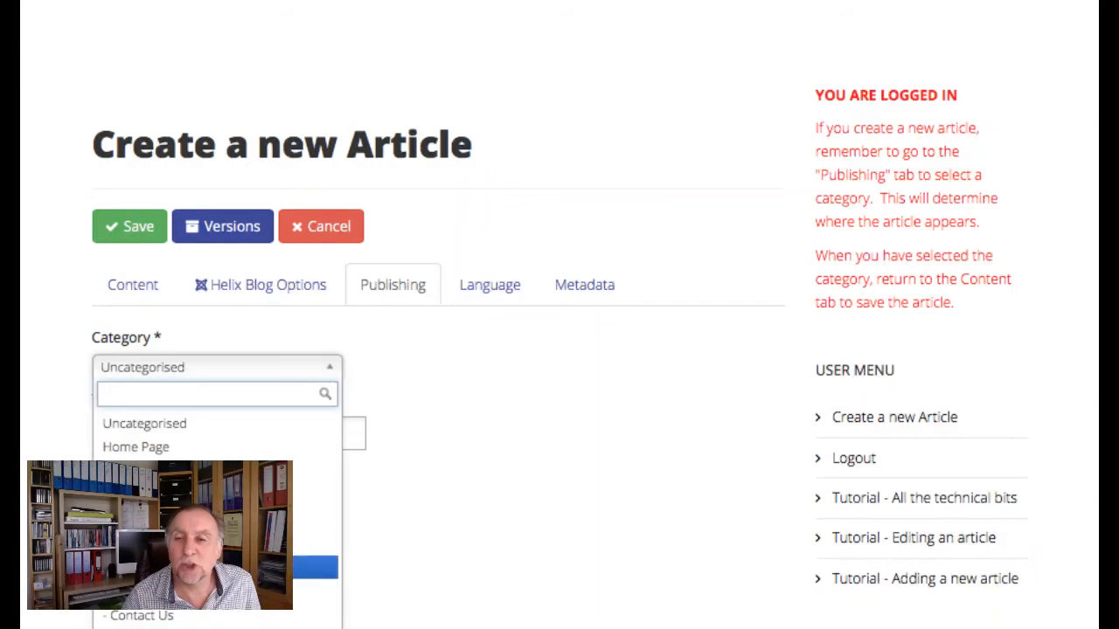
click(175, 628)
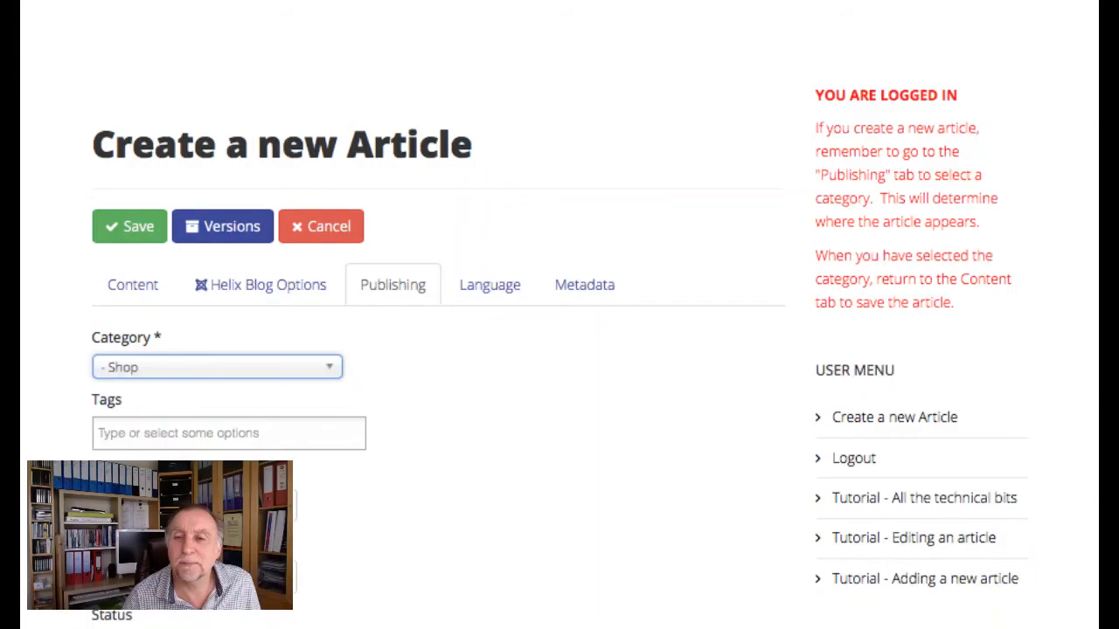
Step: Title the new article "Official Opening" in its content section
click(132, 282)
click(133, 370)
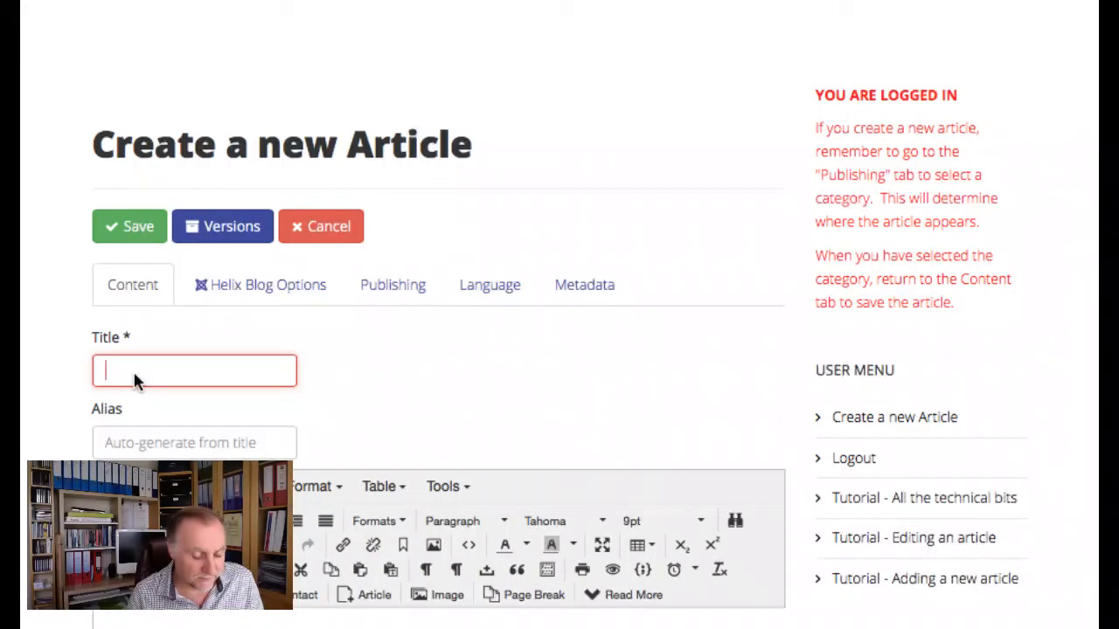
text(Official Opening)
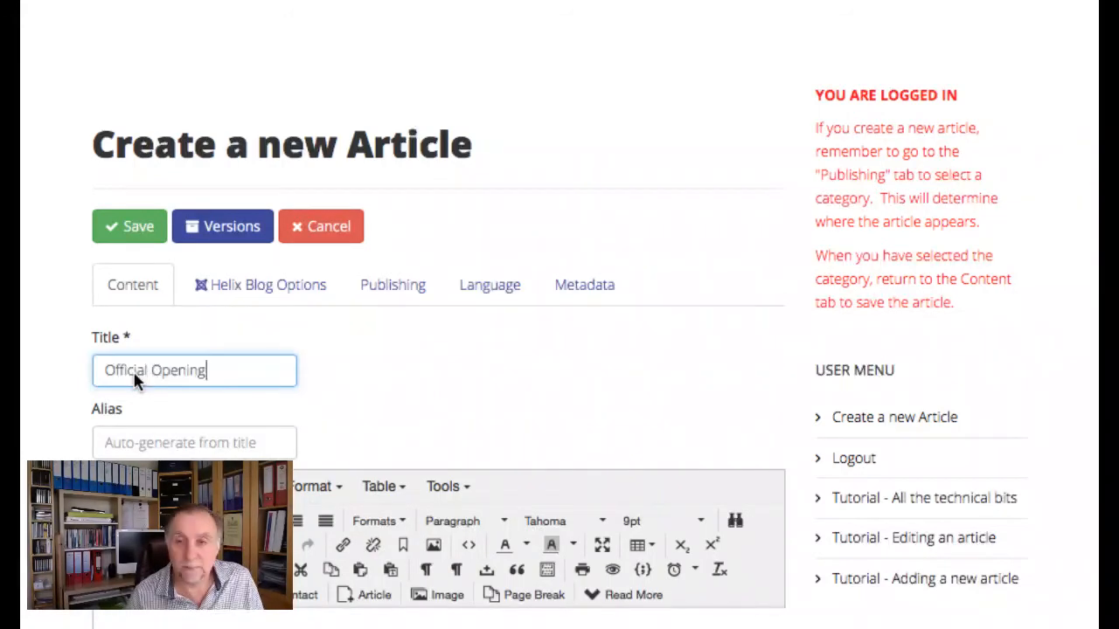
Step: Write the article's body text "The official opening is 1 Dec" and save the article
click(102, 623)
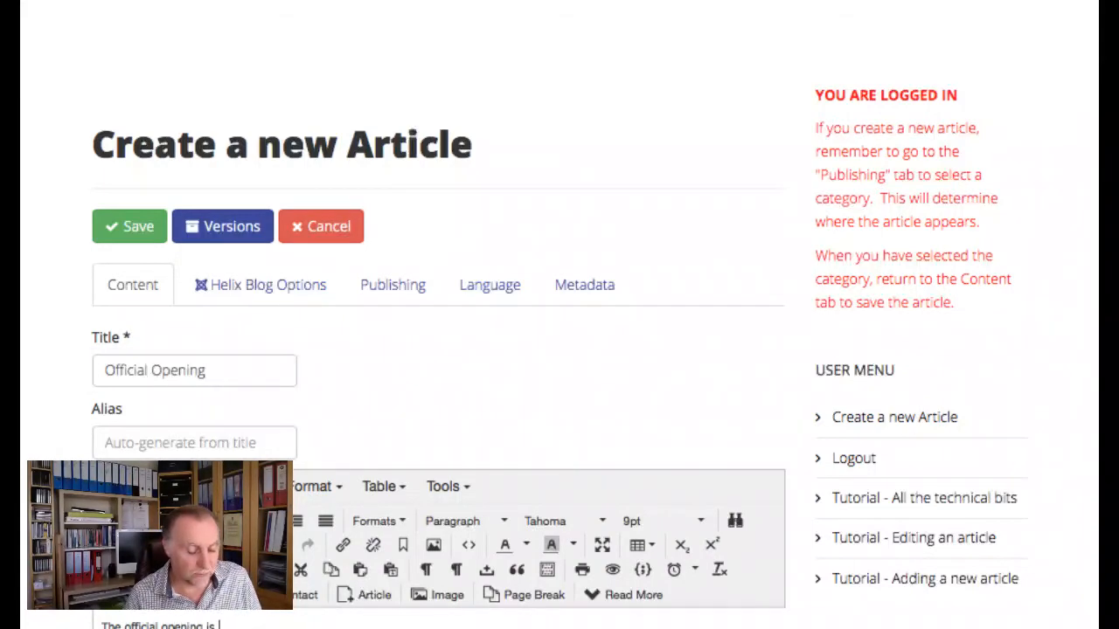
click(117, 338)
click(133, 228)
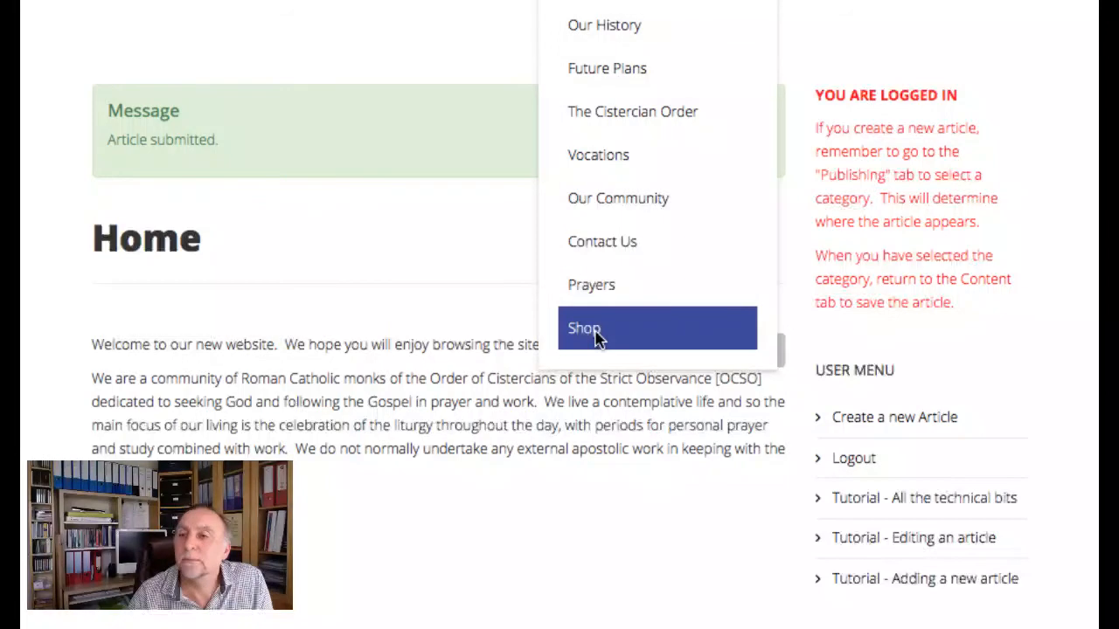
Step: View the public website's Shop page under About Us to check its articles
click(597, 336)
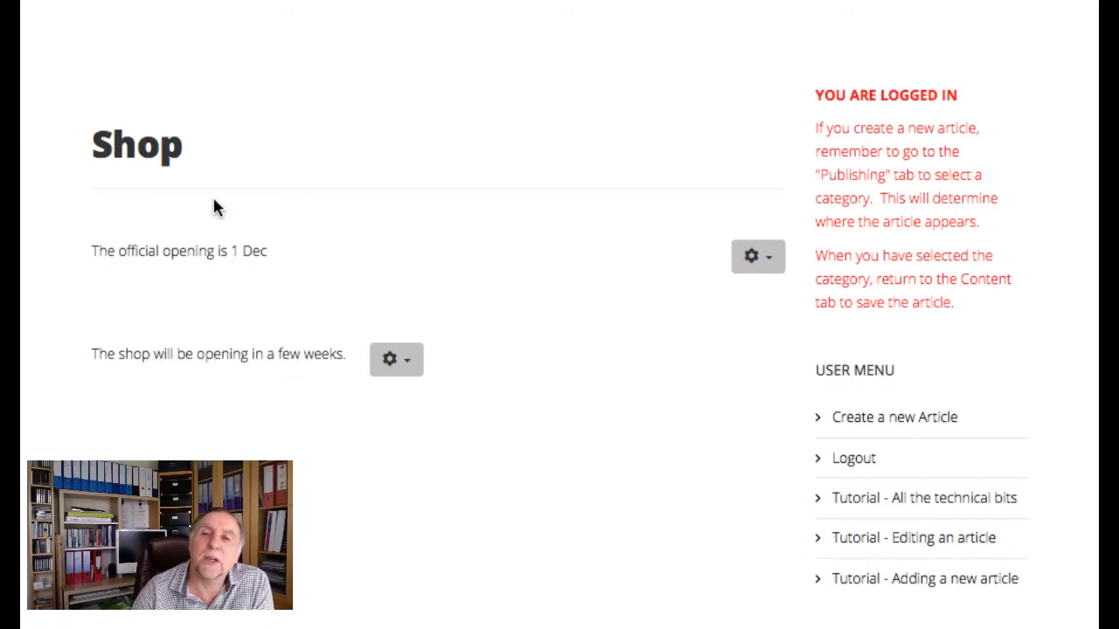
mouse_move(564, 1)
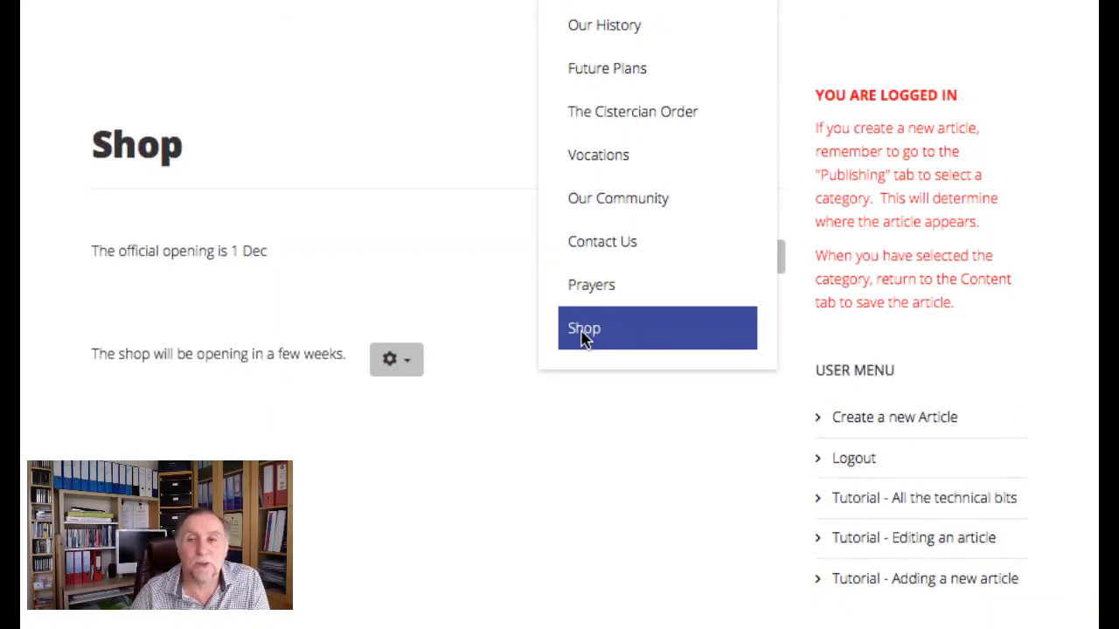
click(584, 339)
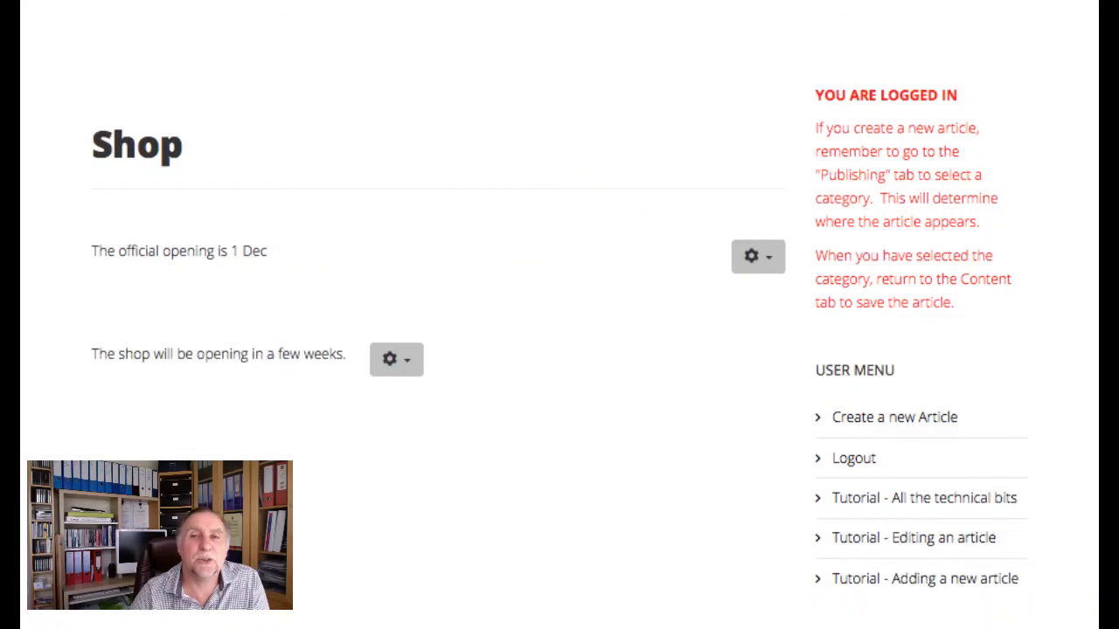